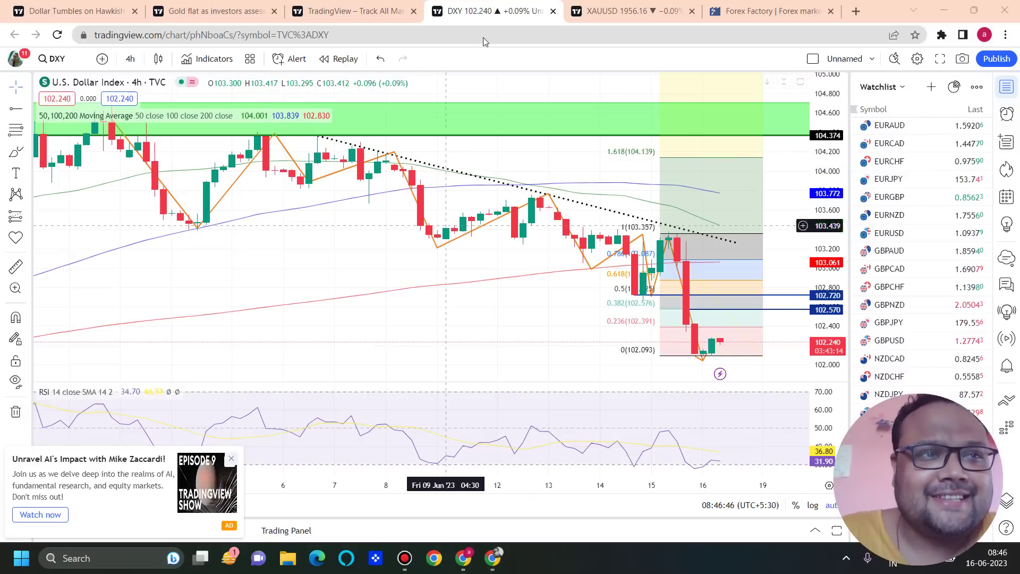
Review the dollar and gold news articles, and the price action on the gold 1-hour and DXY 4-hour charts.
{"action": "left_click", "coordinate": [41, 4]}
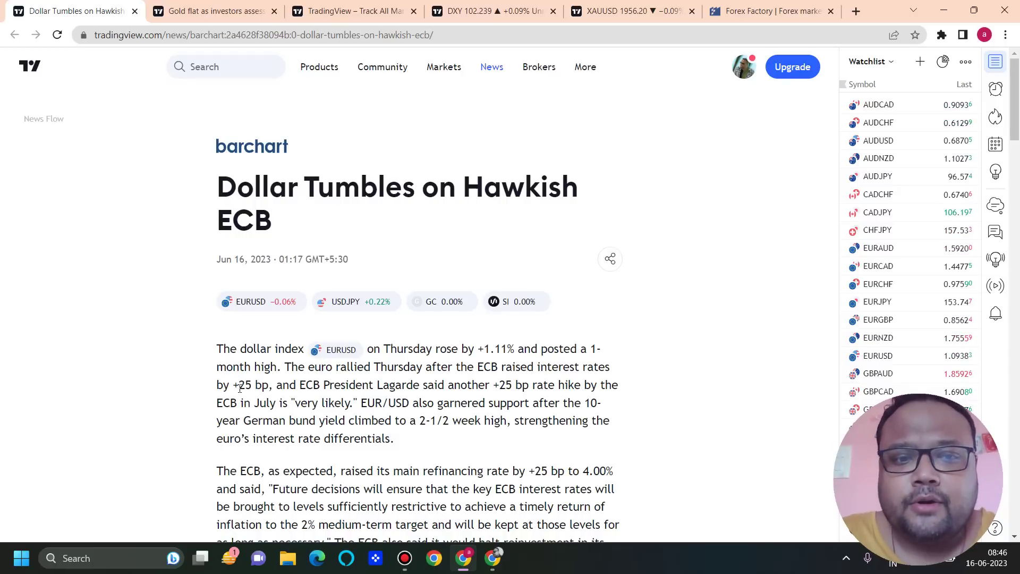
{"action": "left_click", "coordinate": [258, 11]}
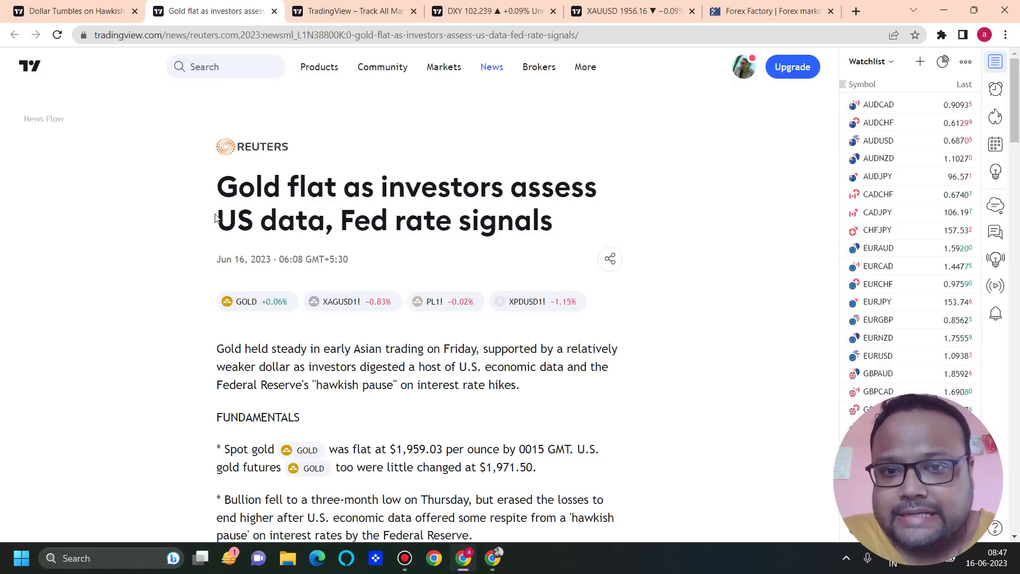
{"action": "left_click", "coordinate": [491, 10]}
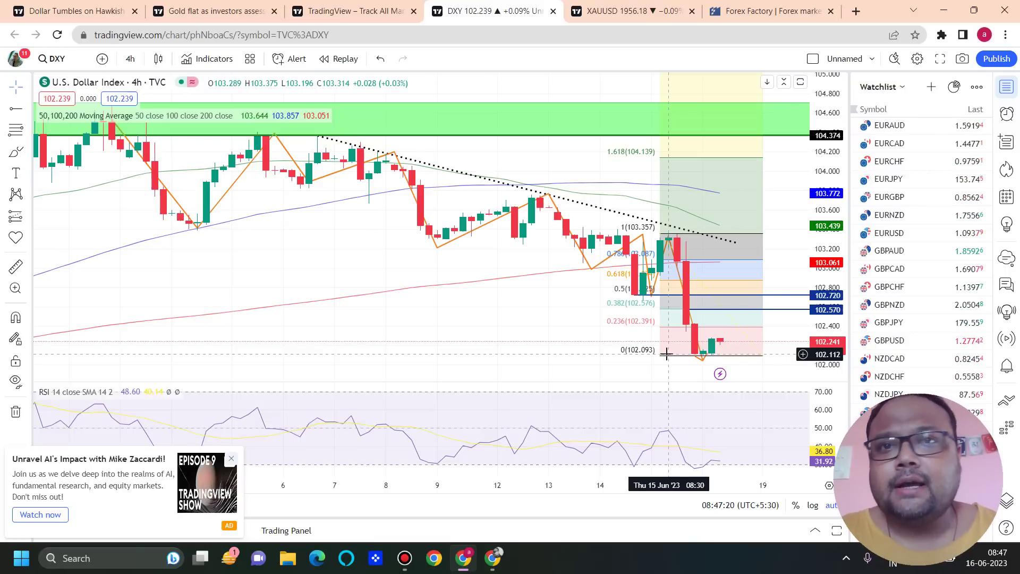
{"action": "left_click", "coordinate": [632, 11]}
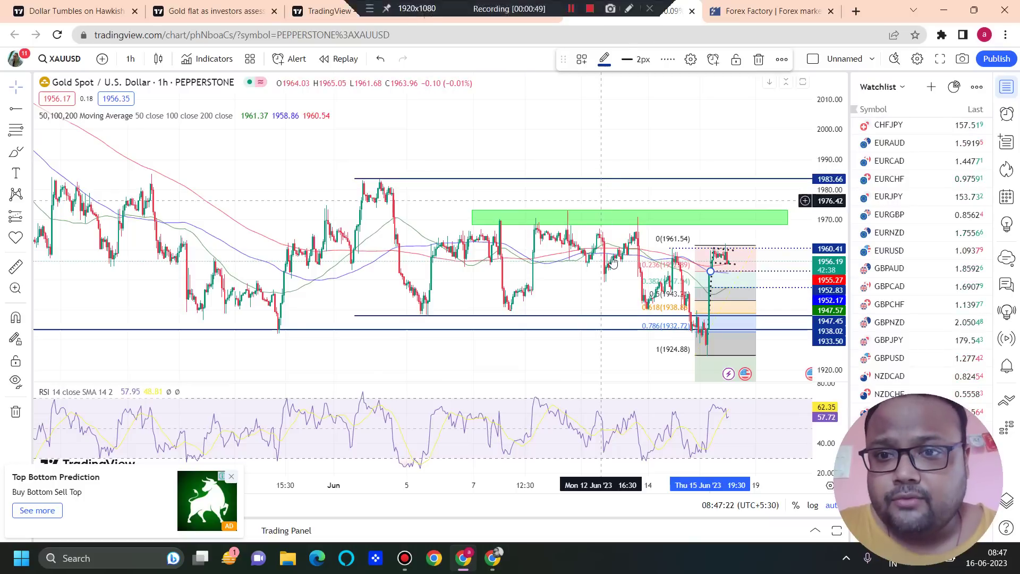
{"action": "scroll", "coordinate": [611, 251], "scroll_direction": "up", "scroll_amount": 5}
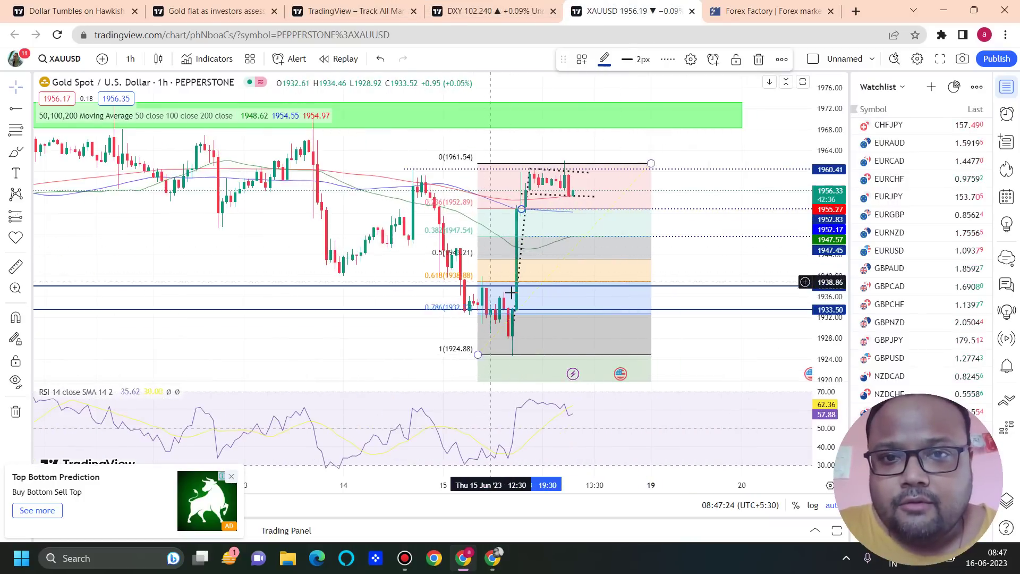
{"action": "left_click", "coordinate": [470, 6]}
{"action": "scroll", "coordinate": [458, 230], "scroll_direction": "down", "scroll_amount": 4}
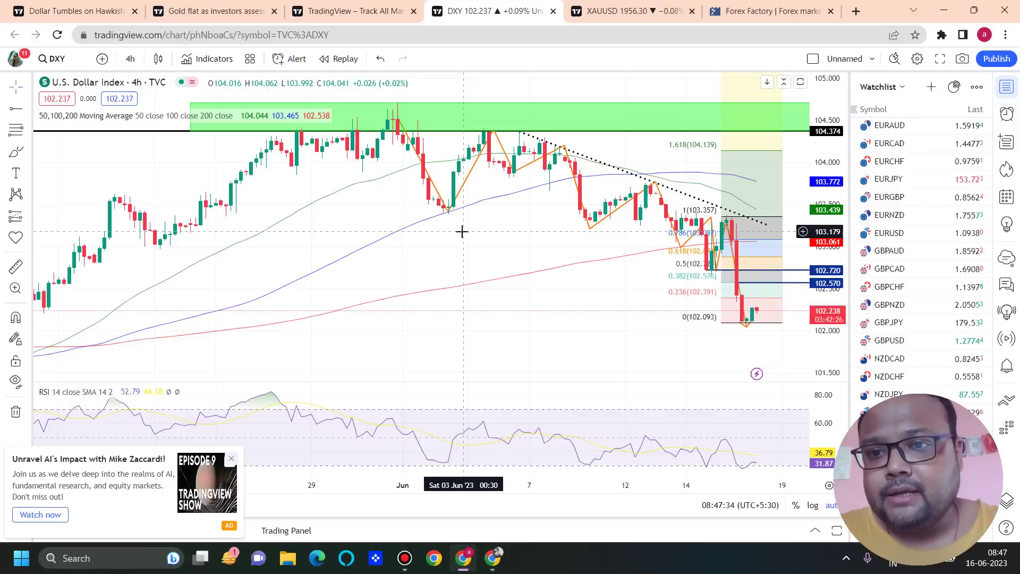
{"action": "scroll", "coordinate": [494, 239], "scroll_direction": "up", "scroll_amount": 3}
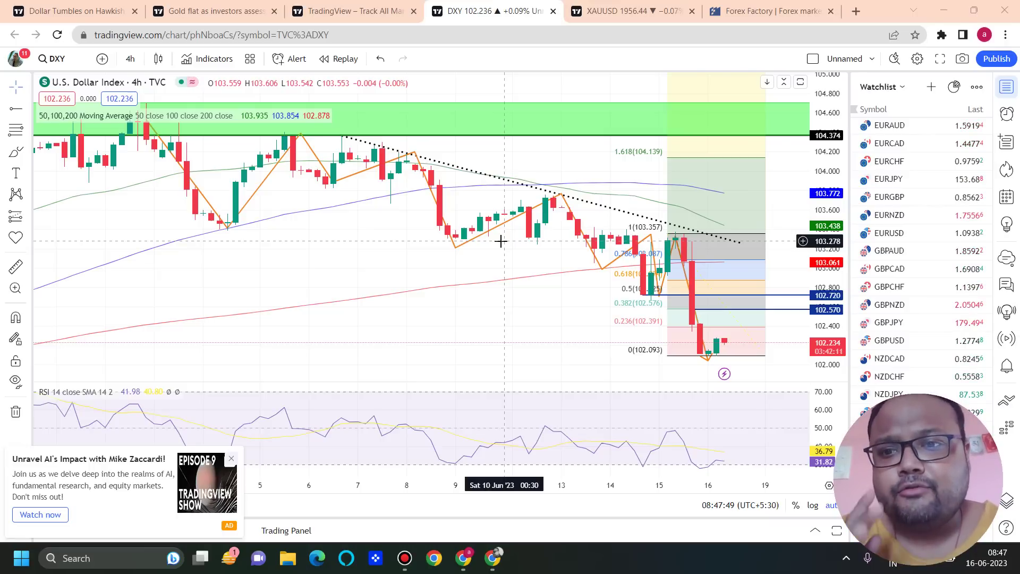
Handwrite 102.72 in orange on the DXY chart, circle the swing low beside it, and close the annotation overlay.
{"action": "scroll", "coordinate": [500, 242], "scroll_direction": "up", "scroll_amount": 3}
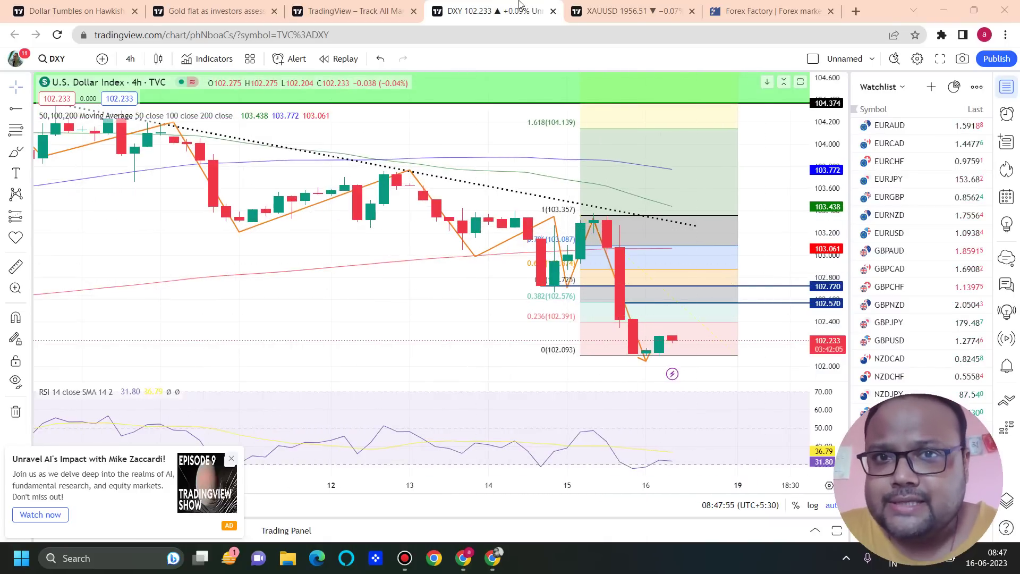
{"action": "key", "text": "ctrl+alt+d"}
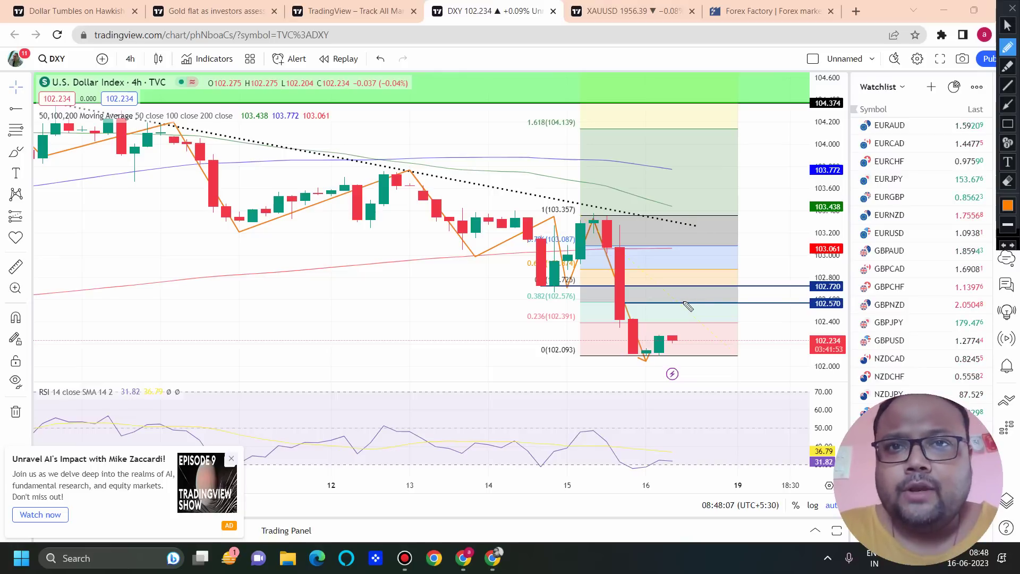
{"action": "mouse_move", "coordinate": [407, 290]}
{"action": "left_mouse_down"}
{"action": "mouse_move", "coordinate": [407, 362]}
{"action": "mouse_move", "coordinate": [441, 297]}
{"action": "mouse_move", "coordinate": [477, 286]}
{"action": "mouse_move", "coordinate": [491, 332]}
{"action": "left_mouse_up"}
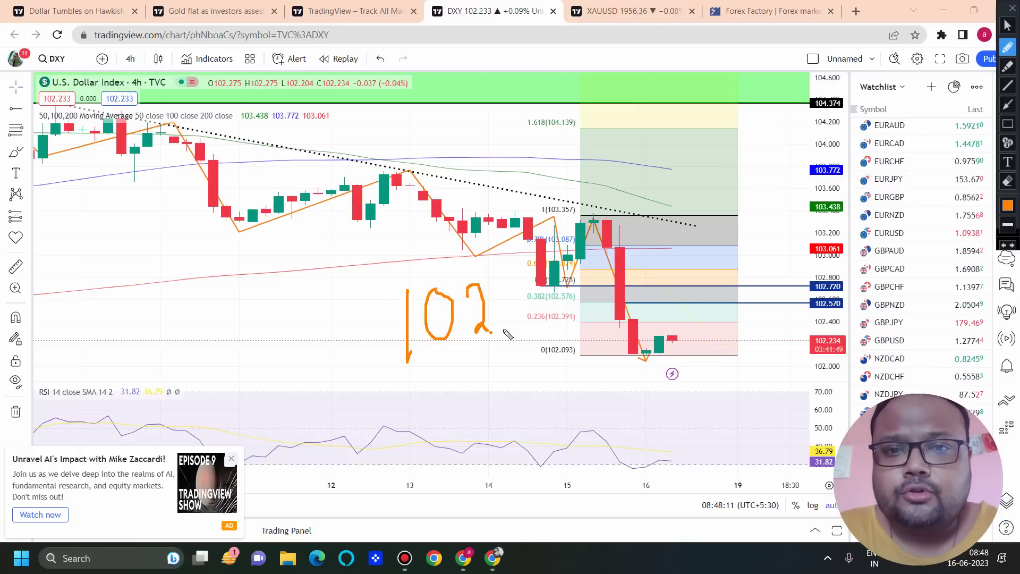
{"action": "left_click_drag", "start_coordinate": [508, 295], "coordinate": [534, 335]}
{"action": "left_click_drag", "start_coordinate": [539, 289], "coordinate": [554, 335]}
{"action": "left_click", "coordinate": [502, 332]}
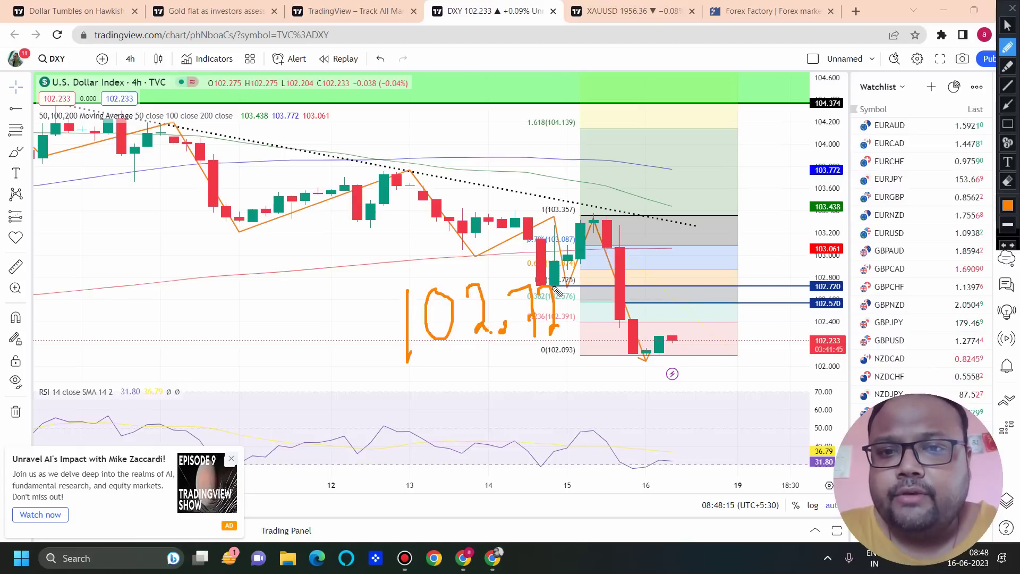
{"action": "mouse_move", "coordinate": [561, 286]}
{"action": "left_mouse_down"}
{"action": "mouse_move", "coordinate": [551, 277]}
{"action": "mouse_move", "coordinate": [535, 292]}
{"action": "mouse_move", "coordinate": [551, 308]}
{"action": "mouse_move", "coordinate": [569, 295]}
{"action": "left_mouse_up"}
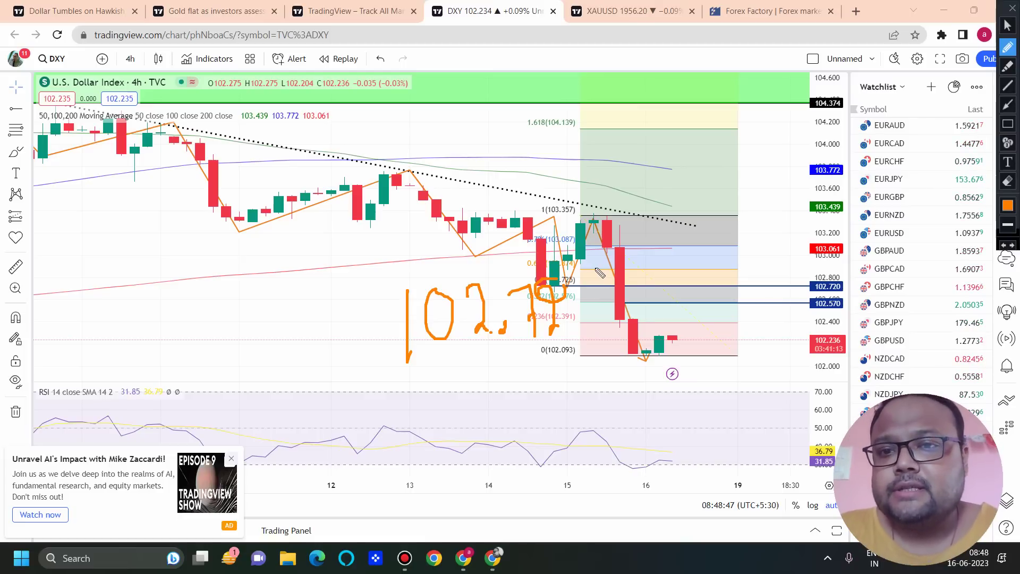
{"action": "left_click", "coordinate": [1010, 12]}
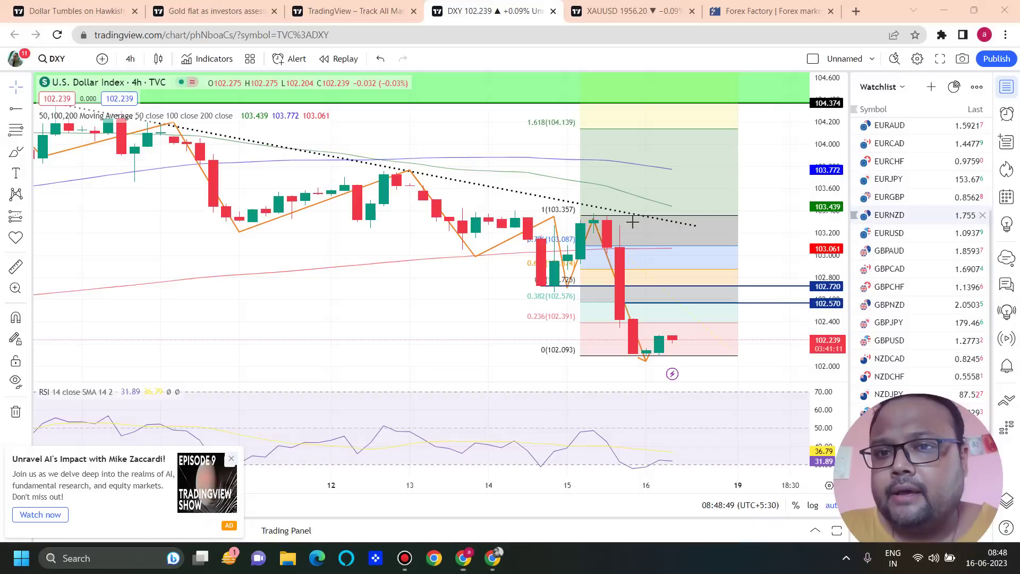
Mark the 102.570 and 0.236 Fibonacci levels with orange pen lines on the DXY chart and circle the previous swing low near 102.720.
{"action": "scroll", "coordinate": [534, 296], "scroll_direction": "up", "scroll_amount": 3}
{"action": "scroll", "coordinate": [448, 239], "scroll_direction": "down", "scroll_amount": 2}
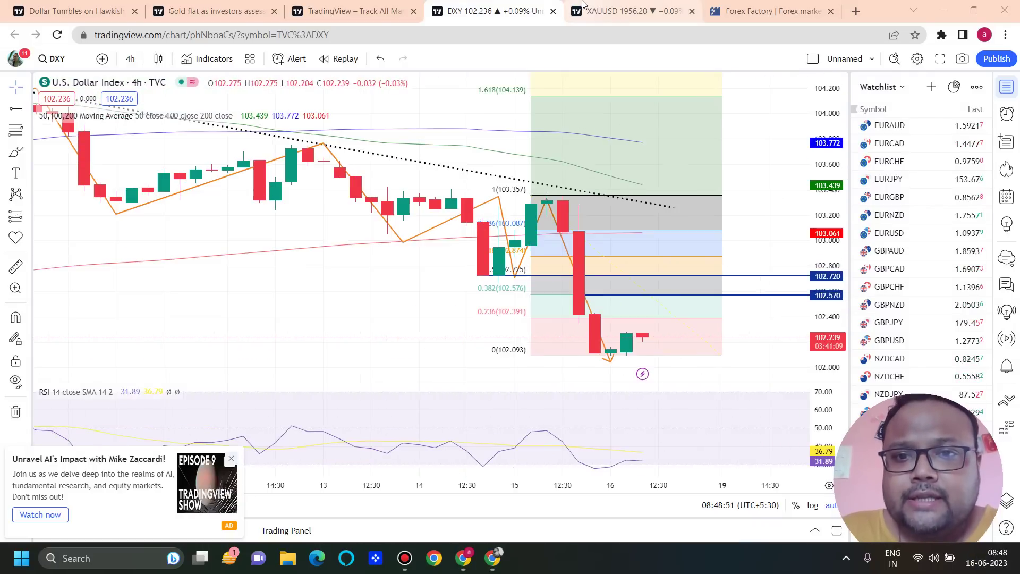
{"action": "left_click", "coordinate": [629, 8]}
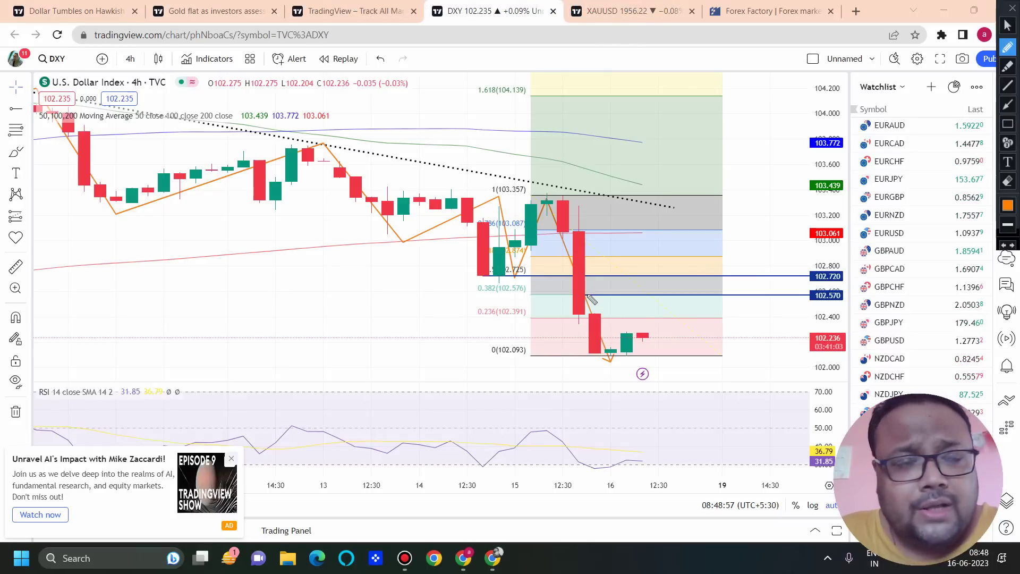
{"action": "left_click_drag", "start_coordinate": [587, 297], "coordinate": [722, 300]}
{"action": "left_click_drag", "start_coordinate": [601, 320], "coordinate": [712, 320]}
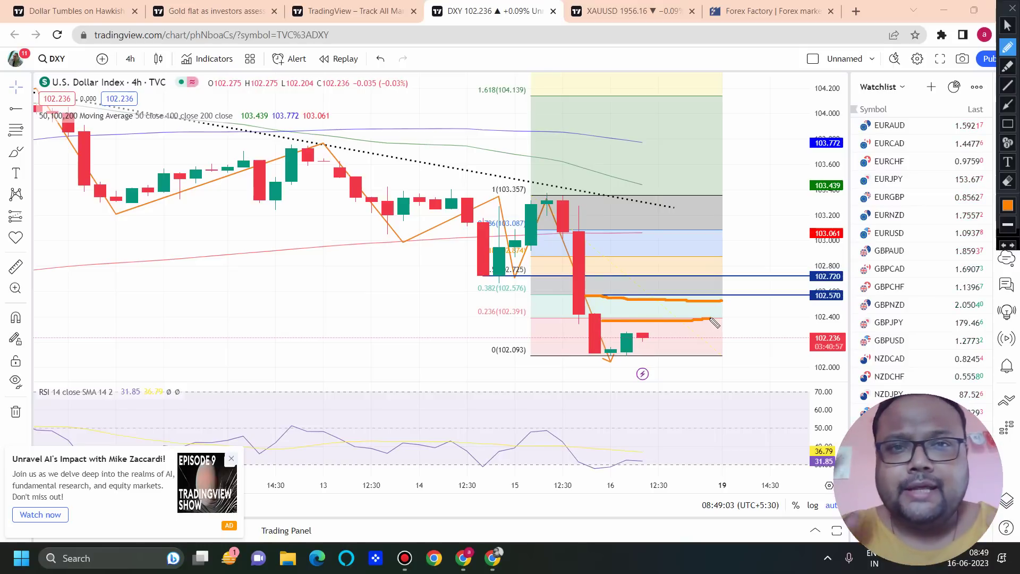
{"action": "left_click_drag", "start_coordinate": [501, 260], "coordinate": [520, 272]}
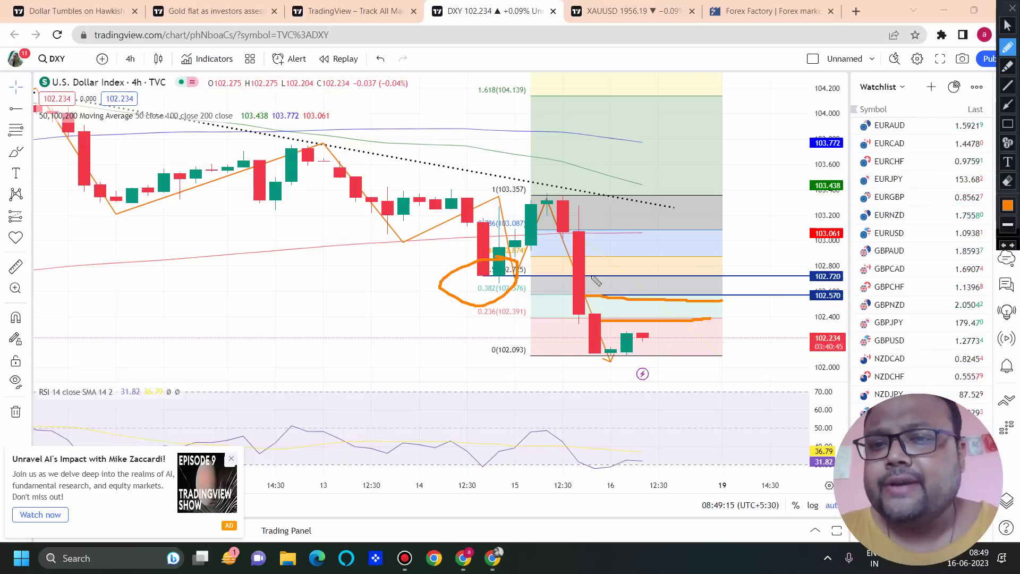
{"action": "left_click_drag", "start_coordinate": [599, 321], "coordinate": [718, 313]}
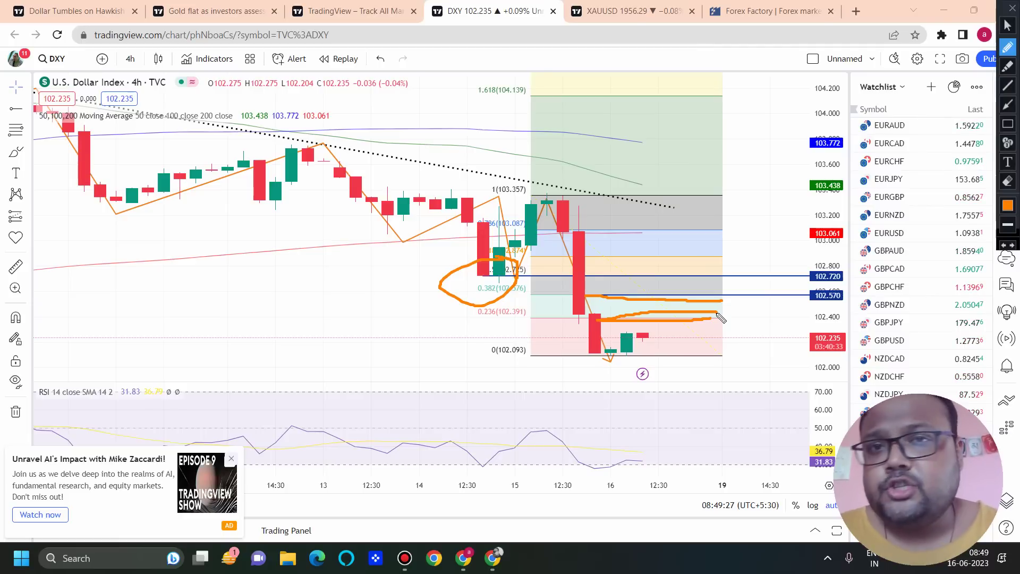
Draw a large orange cross, a falling curve and a horizontal line over the earlier DXY price action, and close the annotation overlay.
{"action": "mouse_move", "coordinate": [122, 109]}
{"action": "left_mouse_down"}
{"action": "mouse_move", "coordinate": [212, 239]}
{"action": "mouse_move", "coordinate": [302, 318]}
{"action": "left_mouse_up"}
{"action": "left_click_drag", "start_coordinate": [238, 210], "coordinate": [72, 322]}
{"action": "mouse_move", "coordinate": [381, 160]}
{"action": "left_mouse_down"}
{"action": "mouse_move", "coordinate": [425, 212]}
{"action": "mouse_move", "coordinate": [546, 264]}
{"action": "left_mouse_up"}
{"action": "left_click_drag", "start_coordinate": [223, 195], "coordinate": [518, 197]}
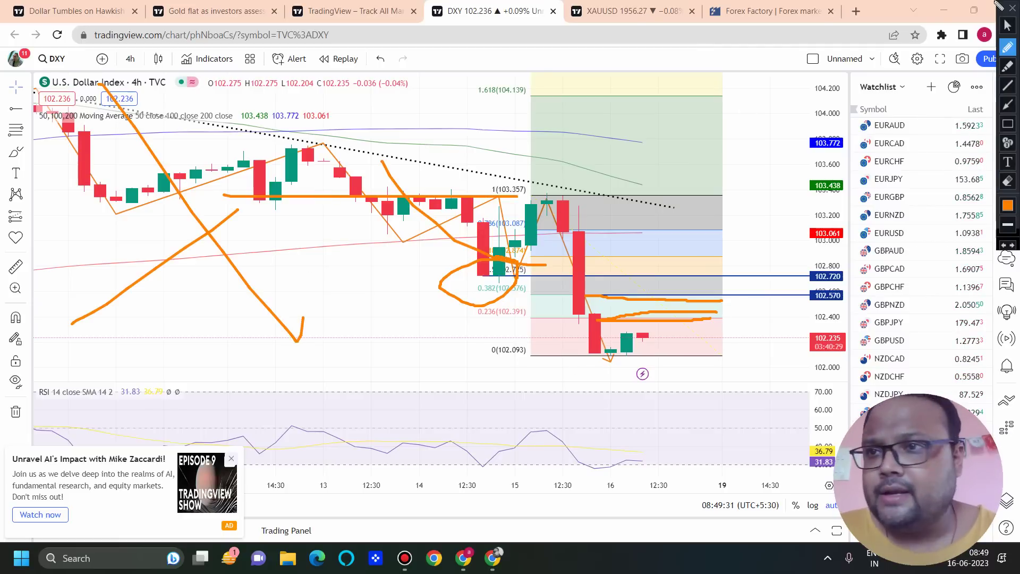
{"action": "left_click", "coordinate": [1005, 8]}
Examine the recent range, resistance zone and support levels on the XAUUSD 1-hour chart.
{"action": "left_click", "coordinate": [573, 5]}
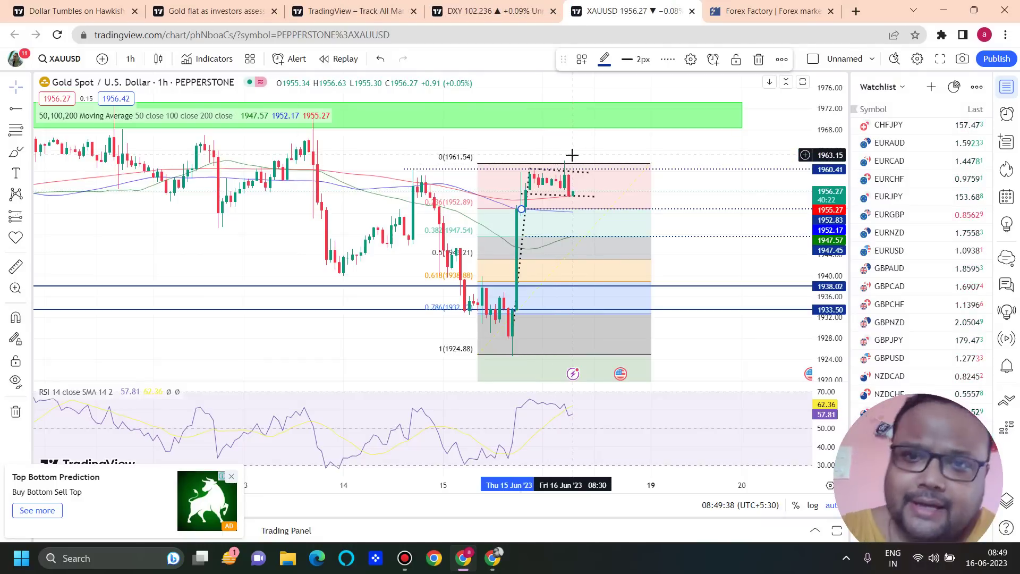
{"action": "scroll", "coordinate": [587, 150], "scroll_direction": "up", "scroll_amount": 4}
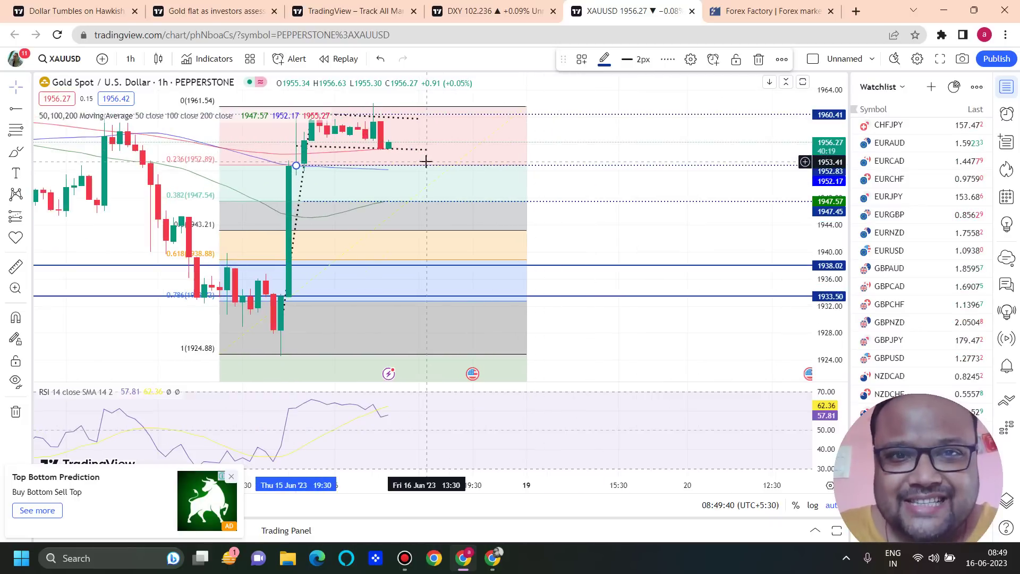
{"action": "scroll", "coordinate": [444, 155], "scroll_direction": "down", "scroll_amount": 5}
{"action": "scroll", "coordinate": [313, 175], "scroll_direction": "down", "scroll_amount": 2}
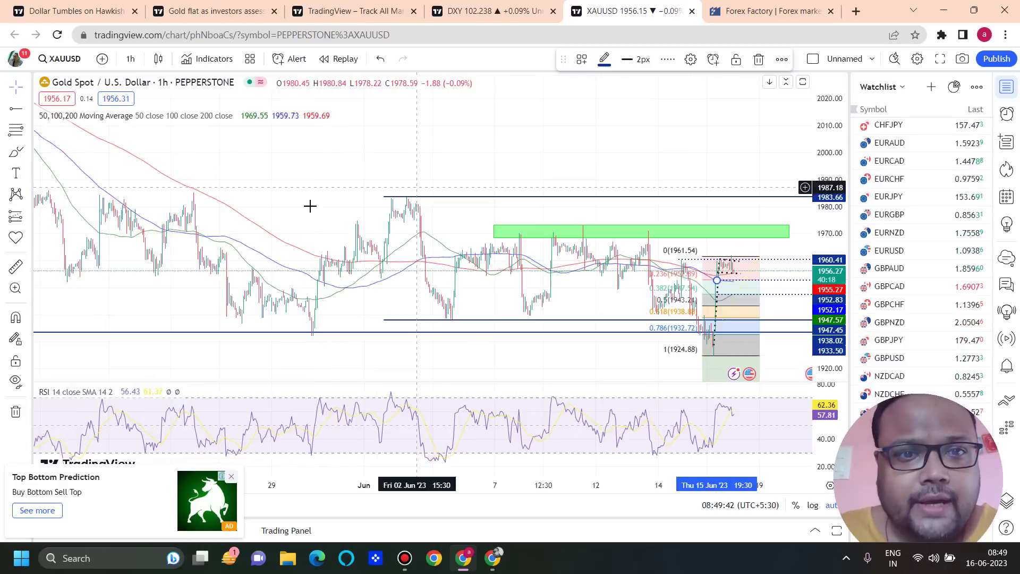
{"action": "scroll", "coordinate": [319, 199], "scroll_direction": "up", "scroll_amount": 1}
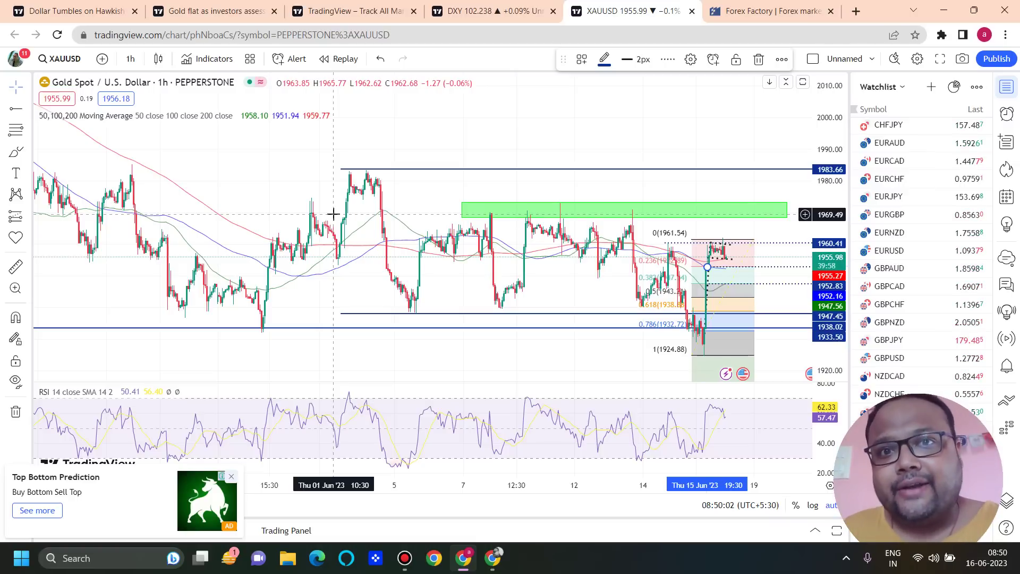
{"action": "scroll", "coordinate": [111, 141], "scroll_direction": "up", "scroll_amount": 2}
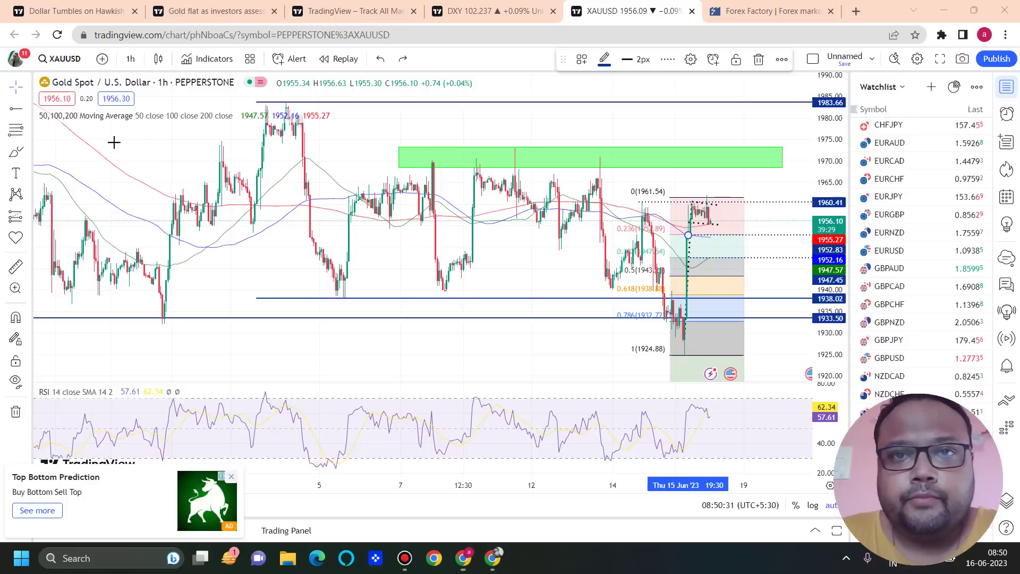
Change the XAUUSD chart to the 1-day timeframe and remove all its drawings.
{"action": "left_click", "coordinate": [130, 58]}
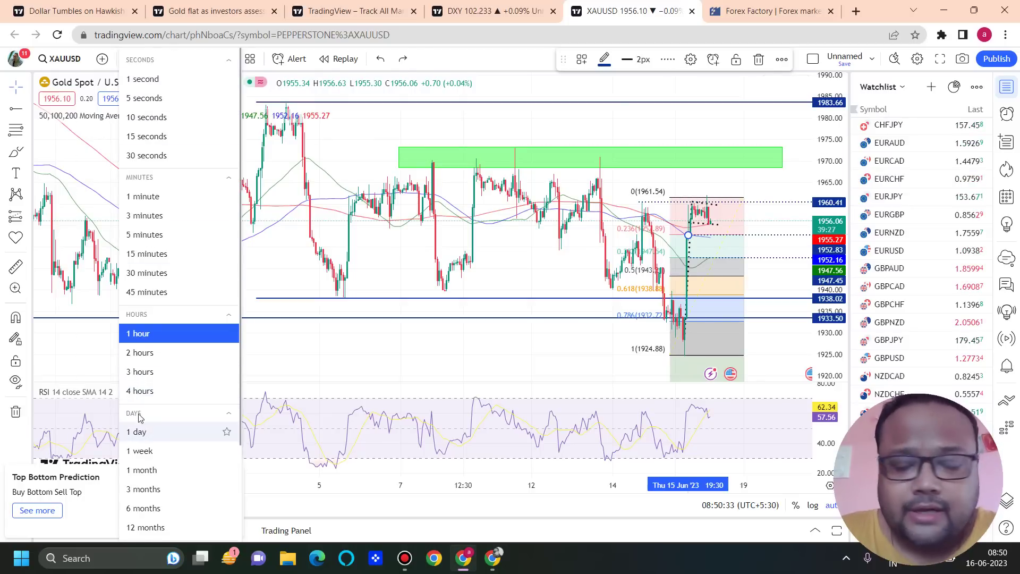
{"action": "left_click", "coordinate": [140, 431]}
{"action": "scroll", "coordinate": [433, 302], "scroll_direction": "up", "scroll_amount": 3}
{"action": "scroll", "coordinate": [244, 285], "scroll_direction": "down", "scroll_amount": 3}
{"action": "scroll", "coordinate": [412, 268], "scroll_direction": "up", "scroll_amount": 3}
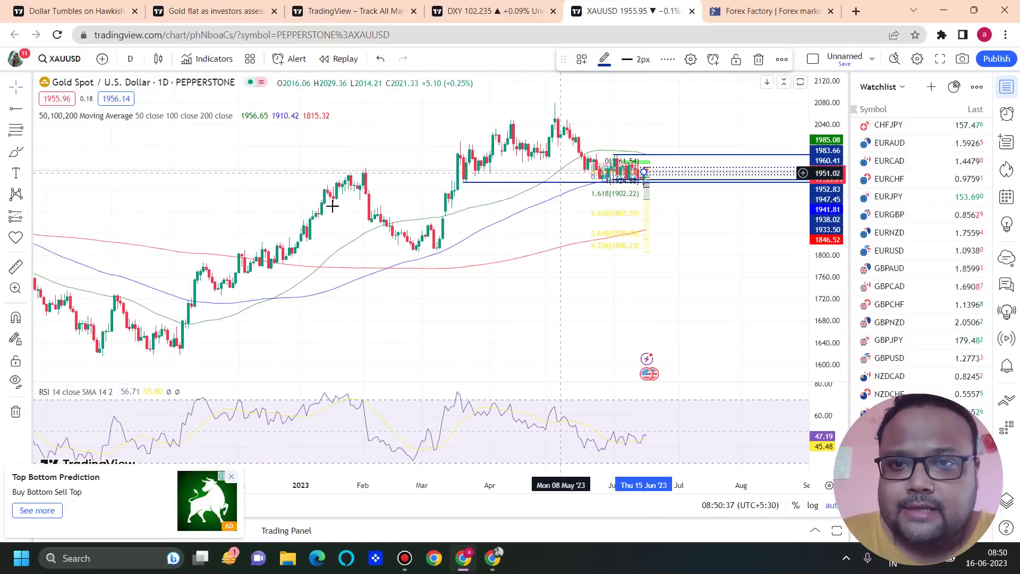
{"action": "right_click", "coordinate": [378, 141]}
{"action": "left_click", "coordinate": [417, 410]}
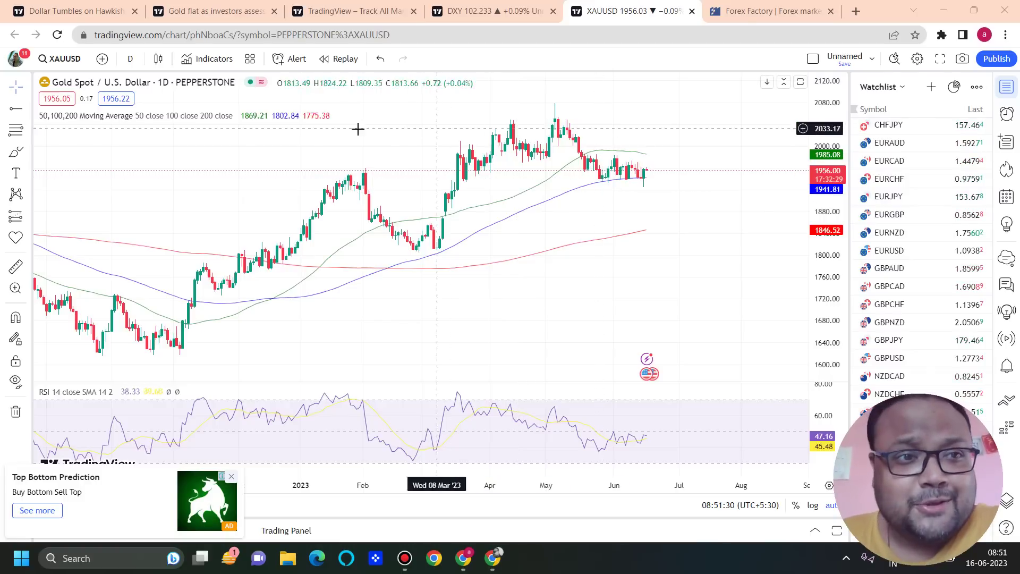
Undo the removal of the drawings and the timeframe change on the XAUUSD chart.
{"action": "left_click", "coordinate": [380, 60]}
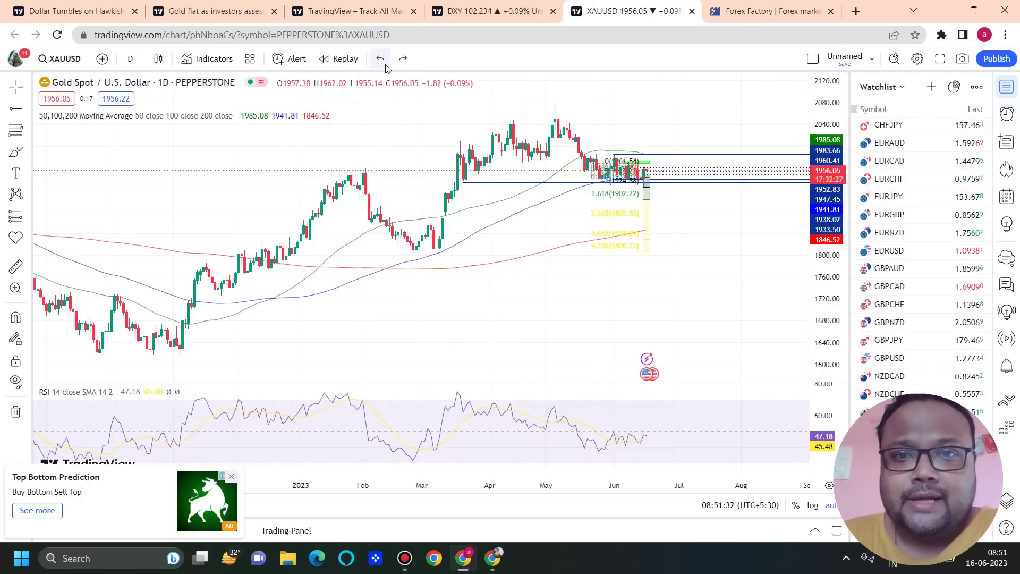
{"action": "left_click", "coordinate": [385, 64]}
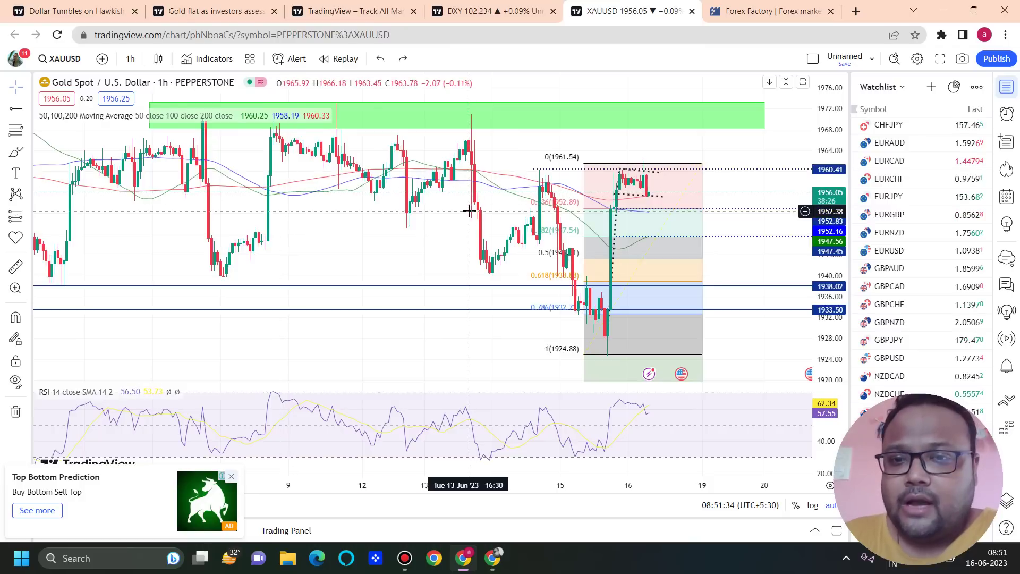
{"action": "scroll", "coordinate": [465, 211], "scroll_direction": "down", "scroll_amount": 2}
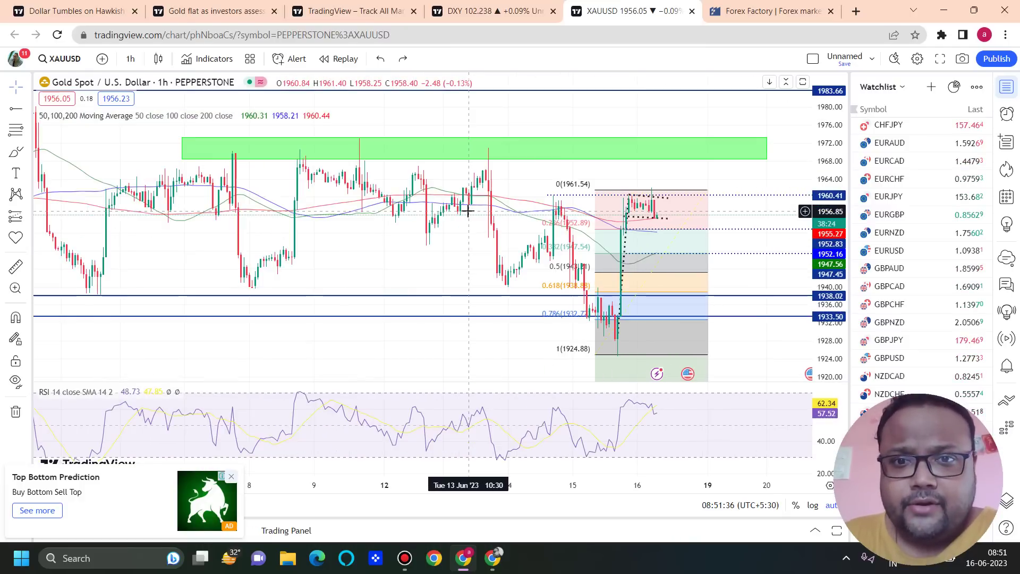
{"action": "scroll", "coordinate": [467, 211], "scroll_direction": "up", "scroll_amount": 3}
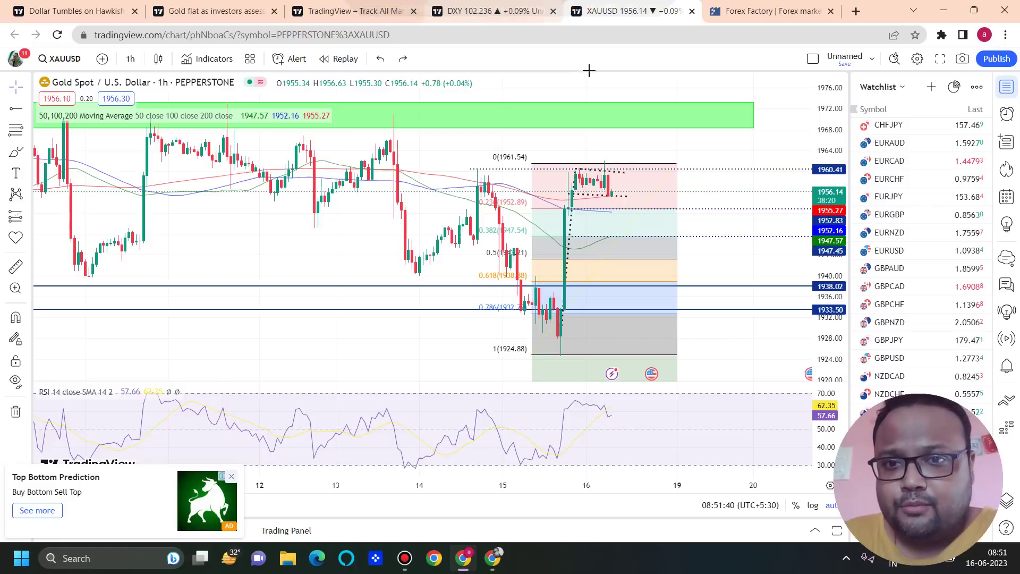
Outline gold's latest consolidation in black pen, label it NTZ with a circle around the label, and close the annotation overlay.
{"action": "key", "text": "ctrl+shift+p"}
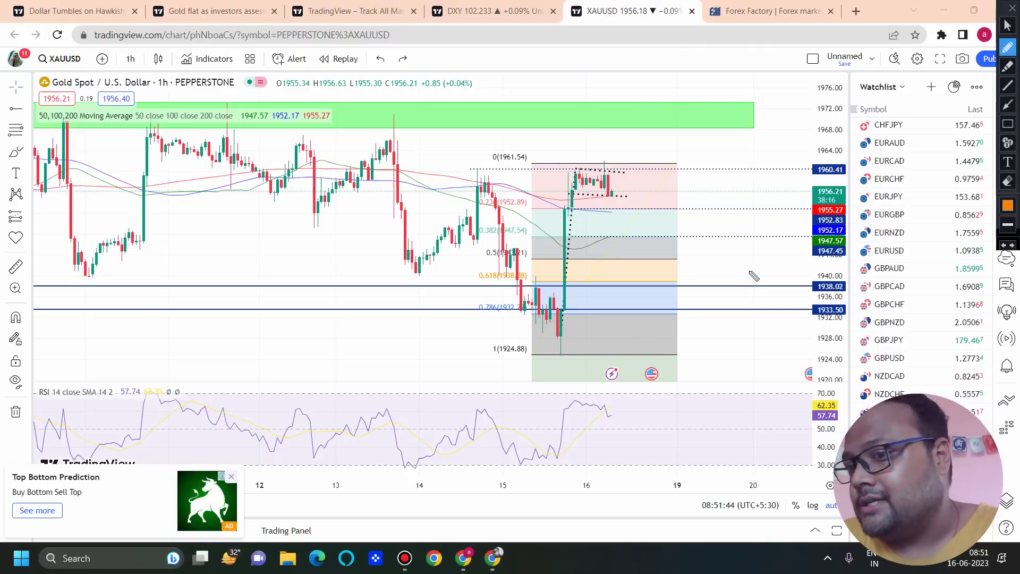
{"action": "left_click", "coordinate": [1005, 206]}
{"action": "left_click", "coordinate": [870, 130]}
{"action": "left_click", "coordinate": [882, 217]}
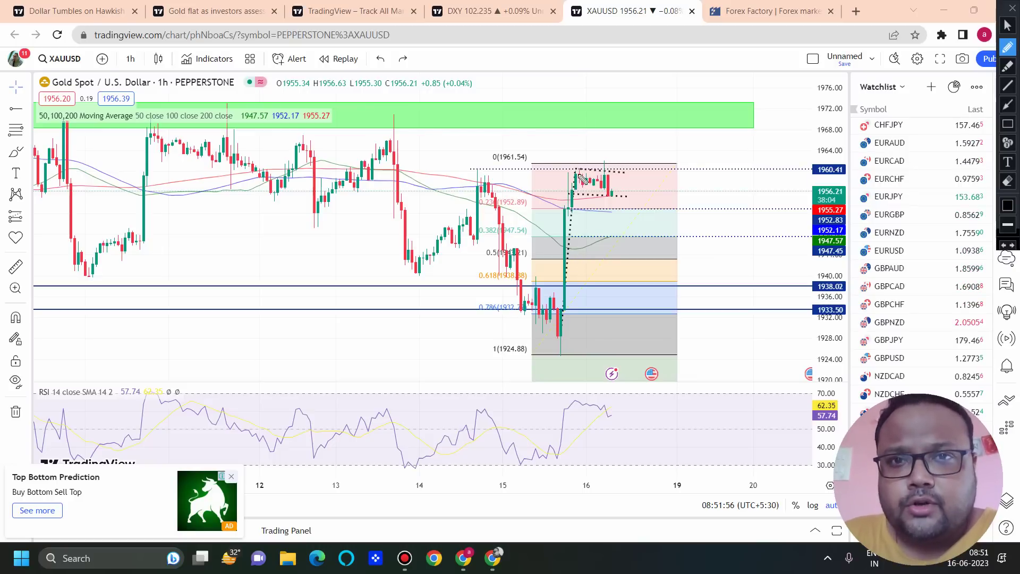
{"action": "mouse_move", "coordinate": [584, 190]}
{"action": "left_mouse_down"}
{"action": "mouse_move", "coordinate": [624, 171]}
{"action": "mouse_move", "coordinate": [589, 197]}
{"action": "mouse_move", "coordinate": [664, 188]}
{"action": "left_mouse_up"}
{"action": "mouse_move", "coordinate": [687, 164]}
{"action": "left_mouse_down"}
{"action": "mouse_move", "coordinate": [693, 200]}
{"action": "mouse_move", "coordinate": [719, 167]}
{"action": "mouse_move", "coordinate": [768, 153]}
{"action": "mouse_move", "coordinate": [745, 192]}
{"action": "left_mouse_up"}
{"action": "left_click_drag", "start_coordinate": [760, 158], "coordinate": [786, 181]}
{"action": "mouse_move", "coordinate": [780, 124]}
{"action": "left_mouse_down"}
{"action": "mouse_move", "coordinate": [671, 154]}
{"action": "mouse_move", "coordinate": [811, 132]}
{"action": "left_mouse_up"}
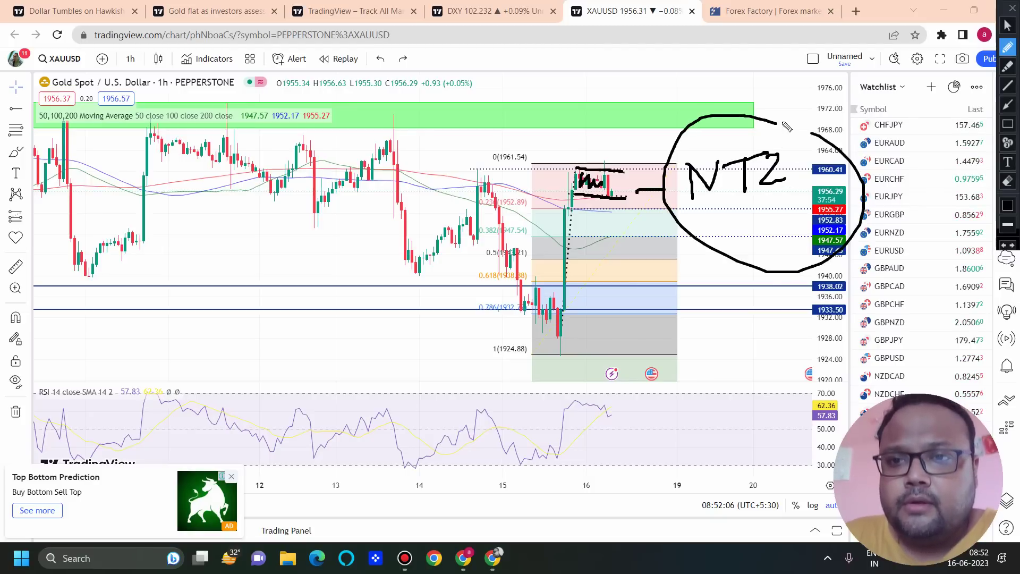
{"action": "left_click", "coordinate": [1011, 7]}
{"action": "scroll", "coordinate": [516, 148], "scroll_direction": "up", "scroll_amount": 3}
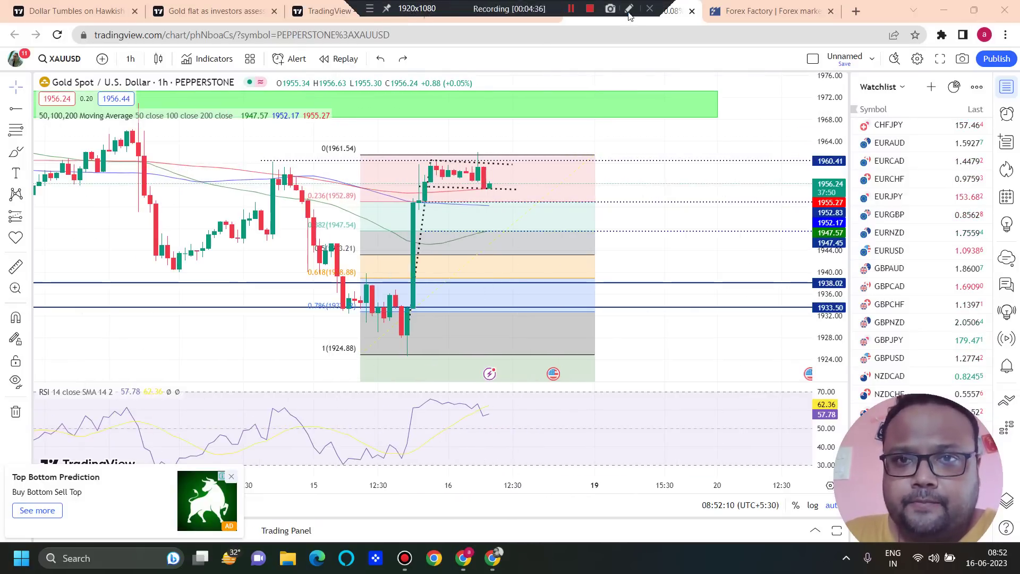
Mark the consolidation's upper edge in black pen, handwrite 1961 and 1962 beside it, circle both numbers, and close the annotation overlay.
{"action": "key", "text": "ctrl+shift+d"}
{"action": "left_click_drag", "start_coordinate": [514, 177], "coordinate": [513, 159]}
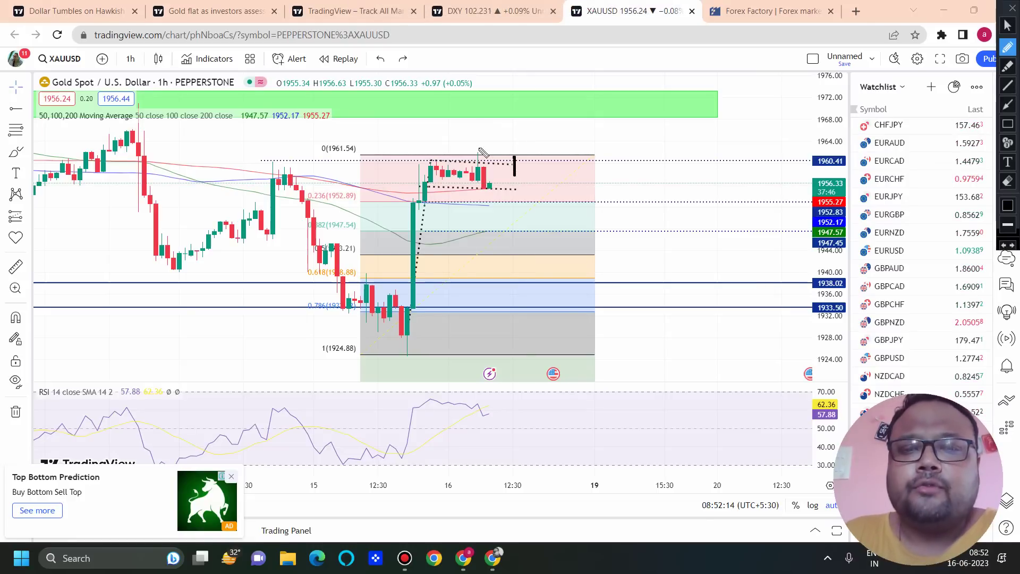
{"action": "left_click_drag", "start_coordinate": [620, 153], "coordinate": [620, 210]}
{"action": "left_click_drag", "start_coordinate": [669, 150], "coordinate": [668, 190]}
{"action": "left_click_drag", "start_coordinate": [675, 151], "coordinate": [672, 253]}
{"action": "mouse_move", "coordinate": [713, 158]}
{"action": "left_mouse_down"}
{"action": "mouse_move", "coordinate": [691, 236]}
{"action": "mouse_move", "coordinate": [704, 212]}
{"action": "left_mouse_up"}
{"action": "left_click_drag", "start_coordinate": [748, 157], "coordinate": [742, 231]}
{"action": "left_click_drag", "start_coordinate": [658, 289], "coordinate": [666, 357]}
{"action": "left_click_drag", "start_coordinate": [709, 292], "coordinate": [711, 345]}
{"action": "left_click_drag", "start_coordinate": [744, 282], "coordinate": [724, 316]}
{"action": "left_click_drag", "start_coordinate": [779, 284], "coordinate": [790, 305]}
{"action": "mouse_move", "coordinate": [852, 189]}
{"action": "left_mouse_down"}
{"action": "mouse_move", "coordinate": [532, 130]}
{"action": "mouse_move", "coordinate": [695, 75]}
{"action": "left_mouse_up"}
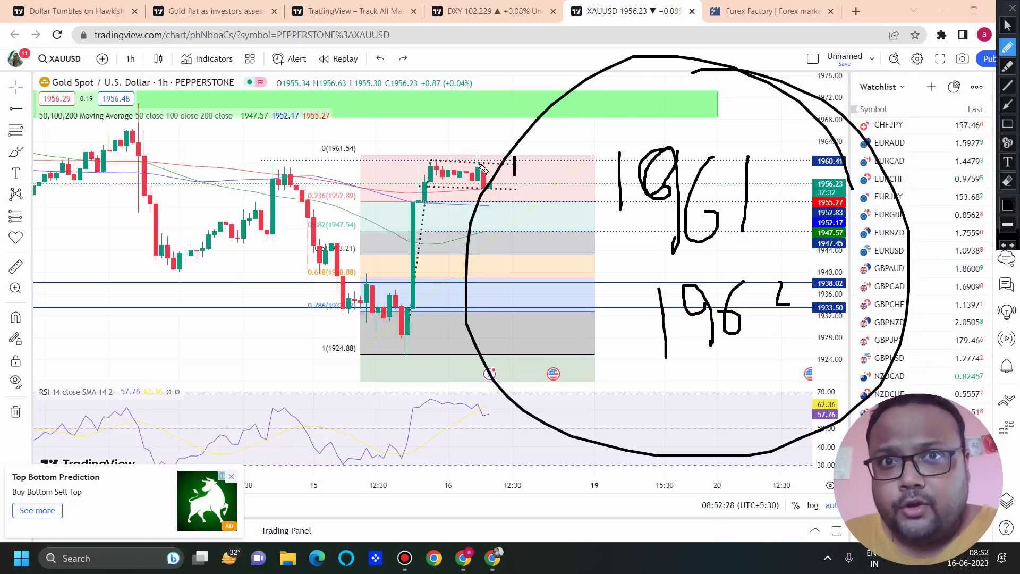
{"action": "left_click", "coordinate": [1012, 7]}
Handwrite 1972-73 in black pen over the green resistance zone on the XAUUSD chart.
{"action": "scroll", "coordinate": [525, 214], "scroll_direction": "down", "scroll_amount": 3}
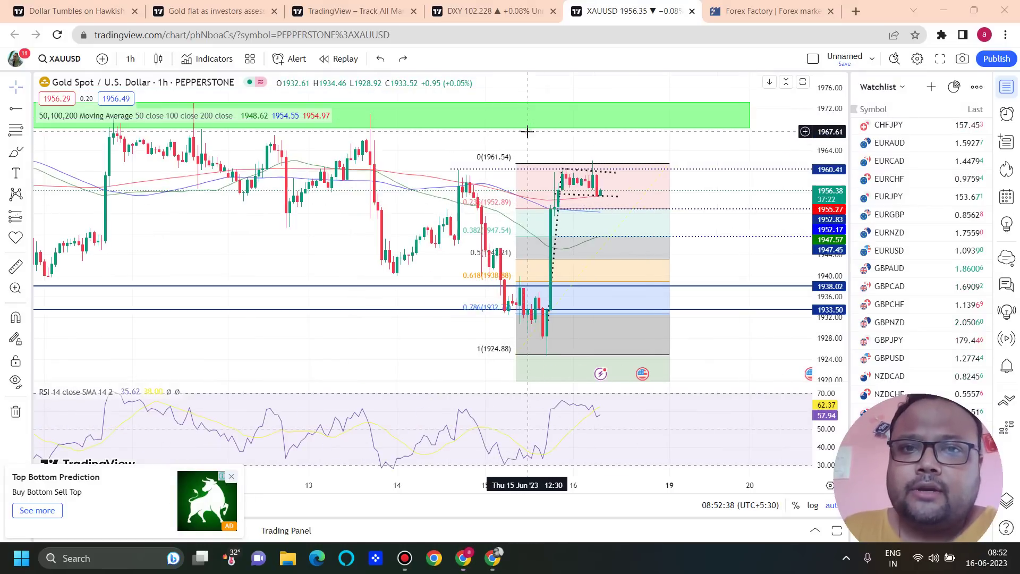
{"action": "mouse_move", "coordinate": [533, 5]}
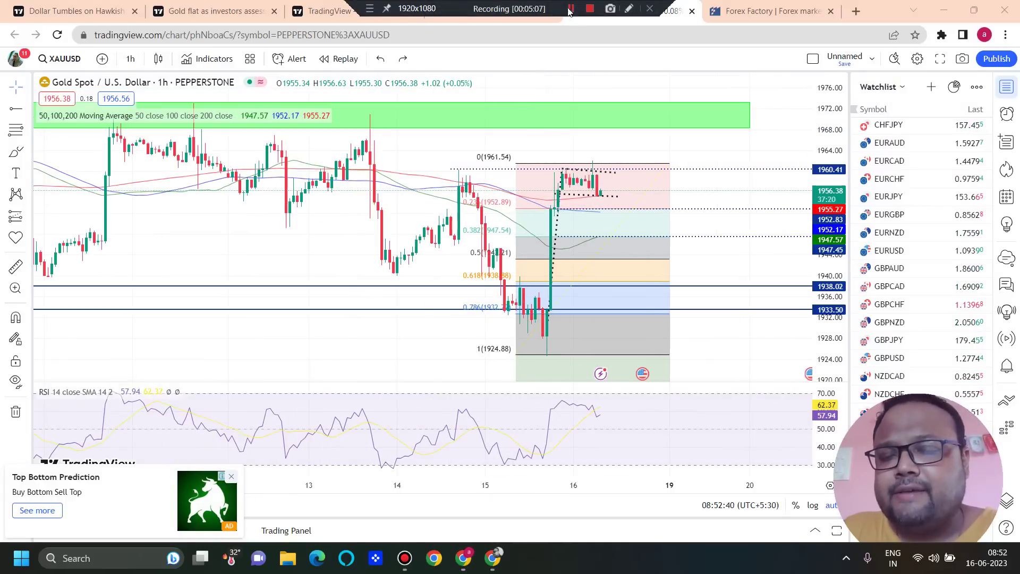
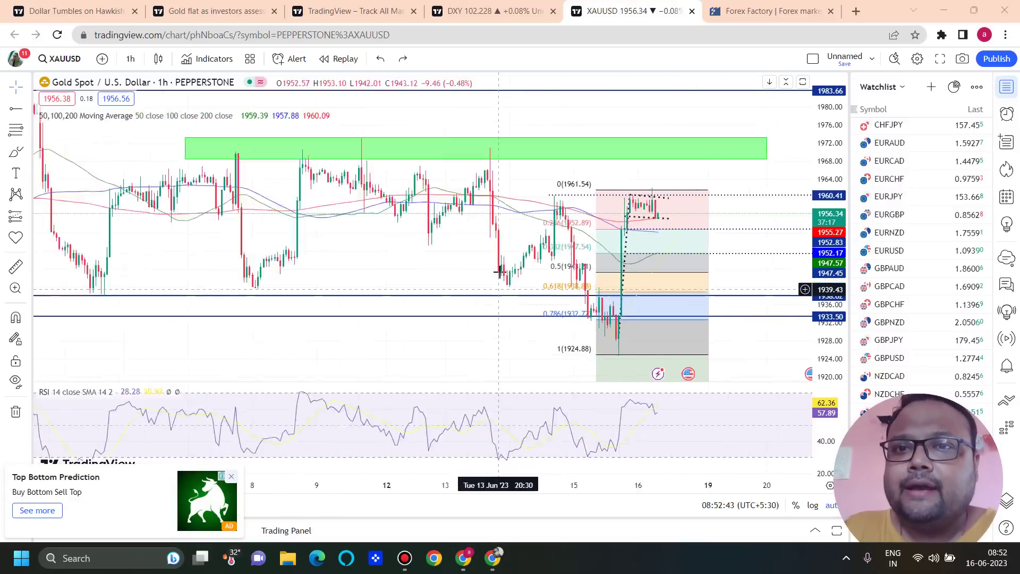
{"action": "mouse_move", "coordinate": [584, 5]}
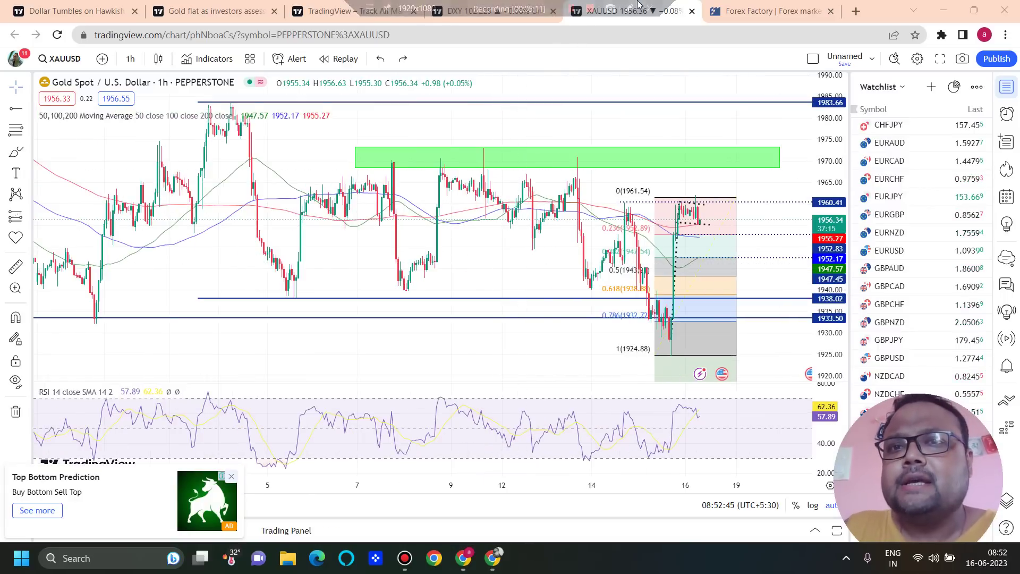
{"action": "left_click", "coordinate": [628, 8]}
{"action": "mouse_move", "coordinate": [611, 134]}
{"action": "left_mouse_down"}
{"action": "mouse_move", "coordinate": [615, 177]}
{"action": "mouse_move", "coordinate": [663, 165]}
{"action": "mouse_move", "coordinate": [667, 152]}
{"action": "mouse_move", "coordinate": [689, 163]}
{"action": "mouse_move", "coordinate": [712, 149]}
{"action": "left_mouse_up"}
{"action": "mouse_move", "coordinate": [711, 114]}
{"action": "left_mouse_down"}
{"action": "mouse_move", "coordinate": [737, 168]}
{"action": "mouse_move", "coordinate": [742, 151]}
{"action": "mouse_move", "coordinate": [763, 167]}
{"action": "left_mouse_up"}
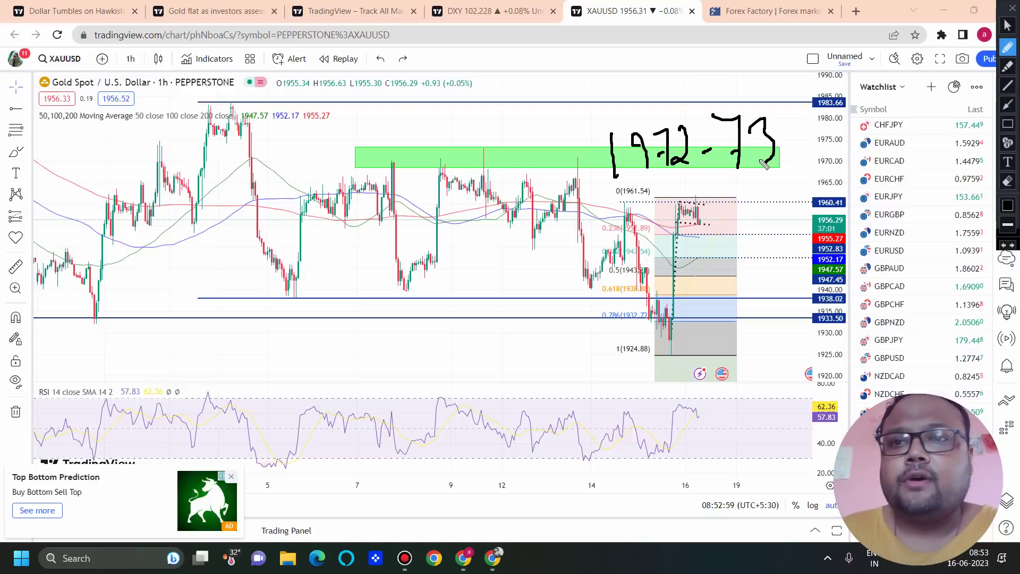
Handwrite 1983 above the green zone and circle the early June highs at the 1983.66 line.
{"action": "left_click_drag", "start_coordinate": [507, 80], "coordinate": [507, 127]}
{"action": "mouse_move", "coordinate": [544, 81]}
{"action": "left_mouse_down"}
{"action": "mouse_move", "coordinate": [531, 109]}
{"action": "mouse_move", "coordinate": [547, 98]}
{"action": "mouse_move", "coordinate": [548, 136]}
{"action": "left_mouse_up"}
{"action": "left_click_drag", "start_coordinate": [573, 83], "coordinate": [559, 98]}
{"action": "mouse_move", "coordinate": [584, 84]}
{"action": "left_mouse_down"}
{"action": "mouse_move", "coordinate": [598, 114]}
{"action": "mouse_move", "coordinate": [586, 125]}
{"action": "left_mouse_up"}
{"action": "mouse_move", "coordinate": [264, 92]}
{"action": "left_mouse_down"}
{"action": "mouse_move", "coordinate": [305, 84]}
{"action": "mouse_move", "coordinate": [237, 70]}
{"action": "left_mouse_up"}
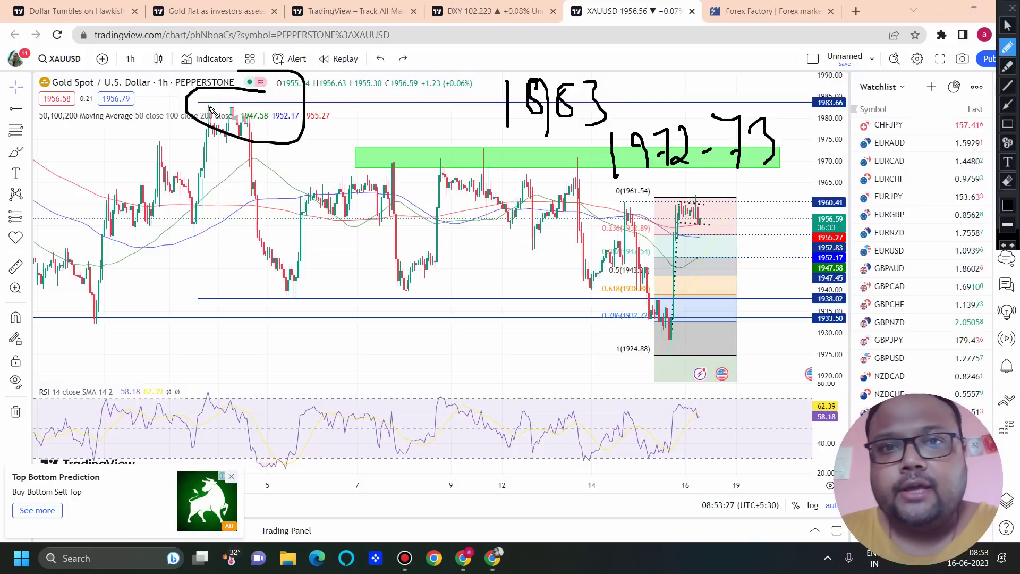
Mark the earlier price touches of the green zone, draw an upward arrow above the latest candles, and close the annotation overlay.
{"action": "mouse_move", "coordinate": [400, 151]}
{"action": "left_mouse_down"}
{"action": "mouse_move", "coordinate": [391, 165]}
{"action": "mouse_move", "coordinate": [440, 169]}
{"action": "left_mouse_up"}
{"action": "left_click_drag", "start_coordinate": [435, 162], "coordinate": [471, 159]}
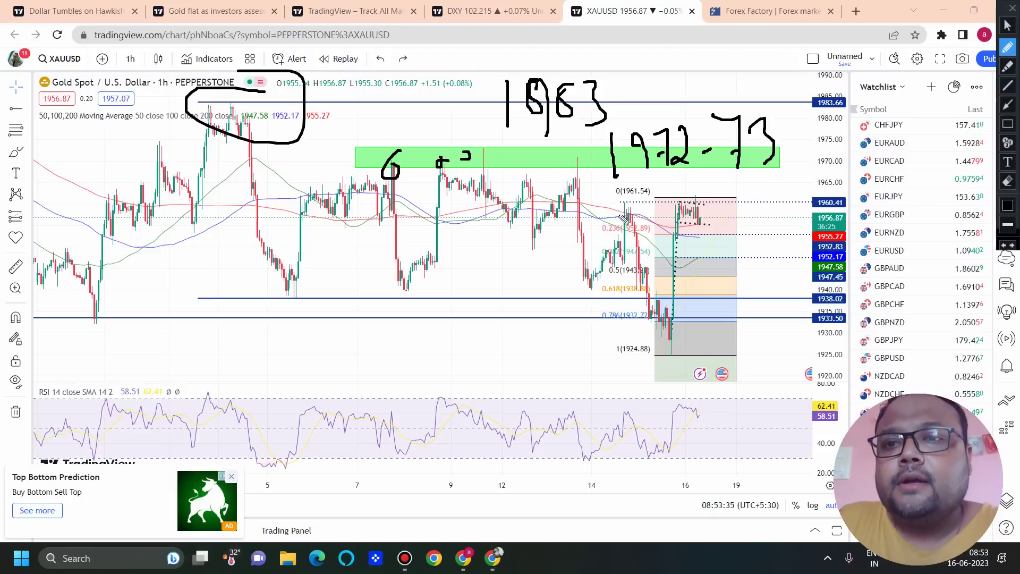
{"action": "mouse_move", "coordinate": [710, 195]}
{"action": "left_mouse_down"}
{"action": "mouse_move", "coordinate": [711, 212]}
{"action": "mouse_move", "coordinate": [712, 185]}
{"action": "mouse_move", "coordinate": [720, 195]}
{"action": "left_mouse_up"}
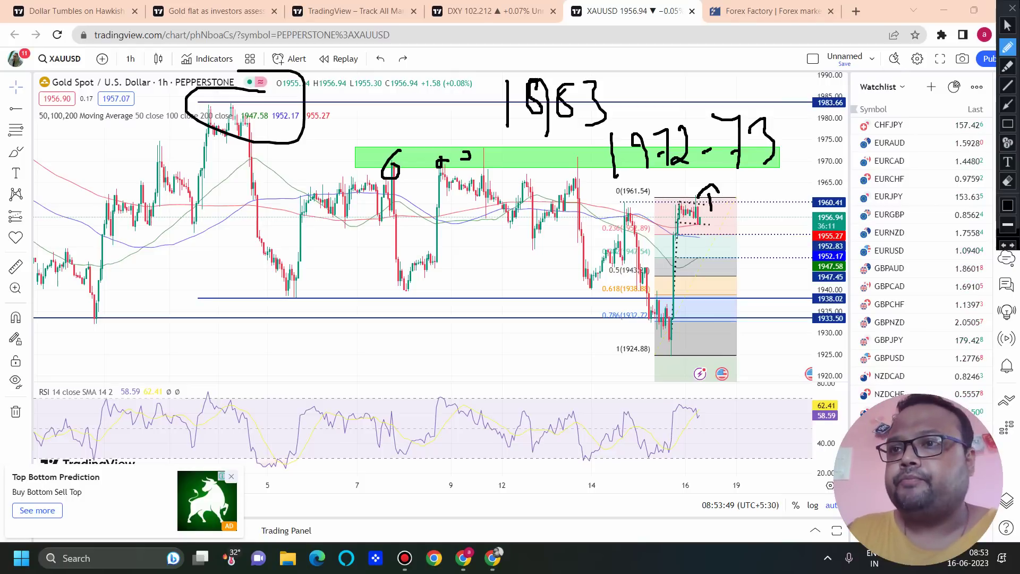
{"action": "left_click", "coordinate": [1007, 7]}
Delete the Fibonacci retracement from the XAUUSD chart and undo the deletion.
{"action": "scroll", "coordinate": [404, 332], "scroll_direction": "up", "scroll_amount": 5}
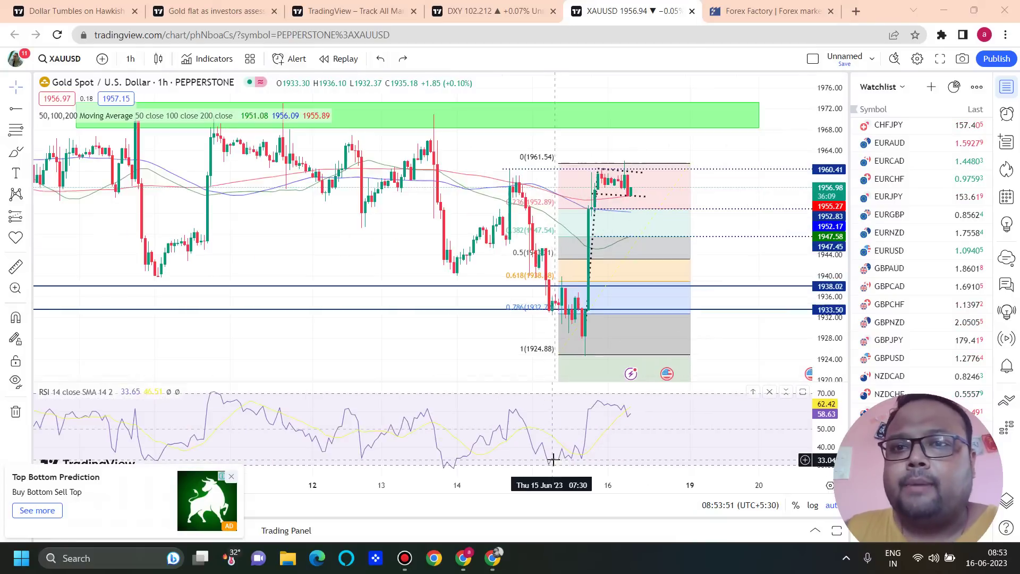
{"action": "left_click", "coordinate": [595, 155]}
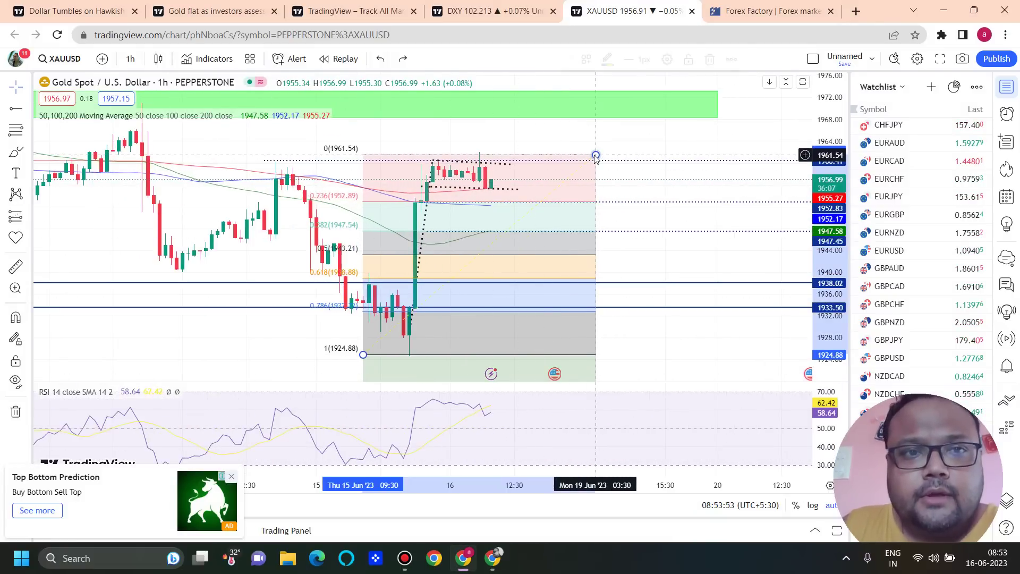
{"action": "key", "text": "Delete"}
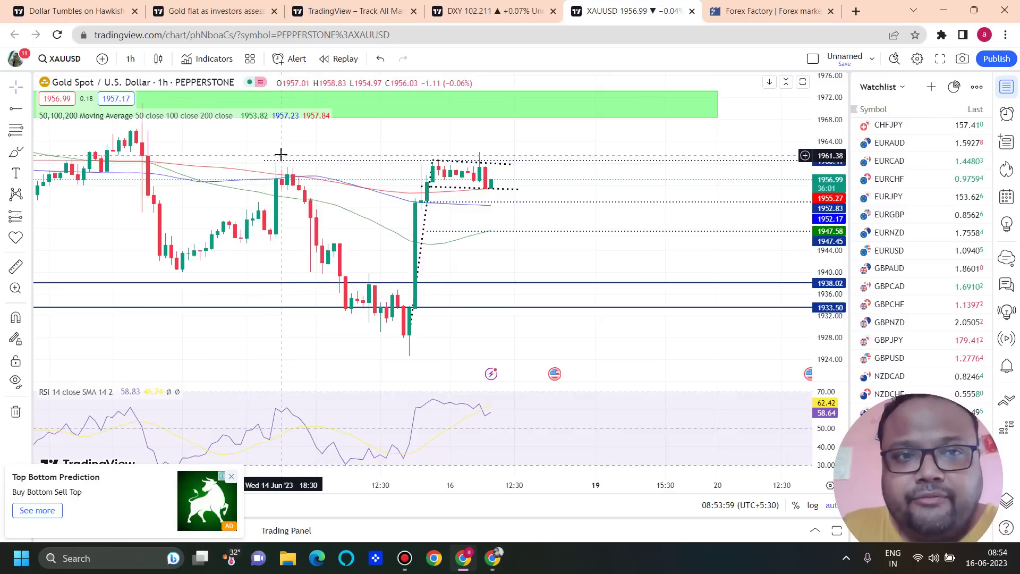
{"action": "left_click", "coordinate": [380, 59]}
Circle the whole Fibonacci retracement and gold's latest rally in black pen, and close the annotation overlay.
{"action": "scroll", "coordinate": [429, 100], "scroll_direction": "down", "scroll_amount": 2}
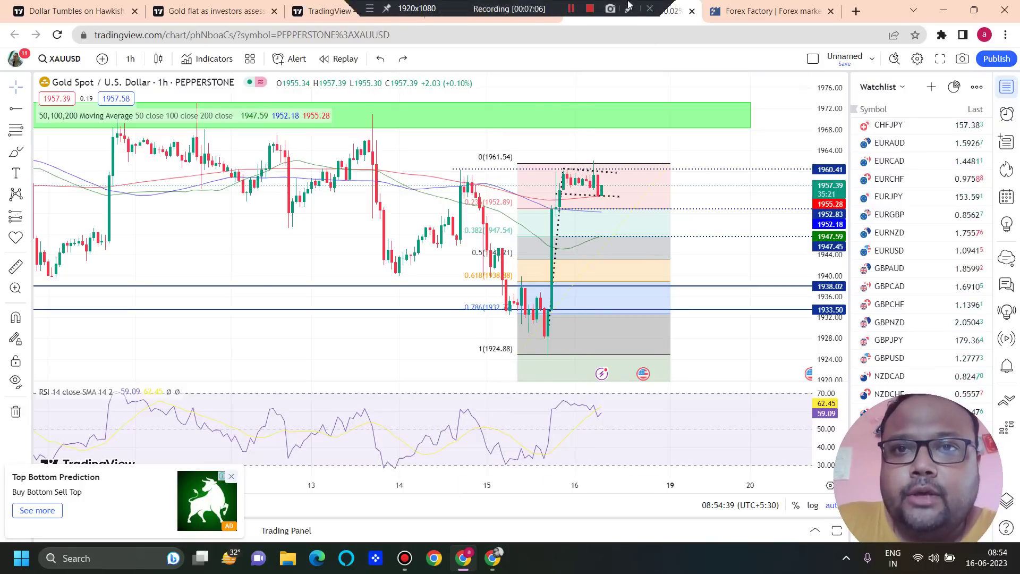
{"action": "left_click", "coordinate": [628, 8]}
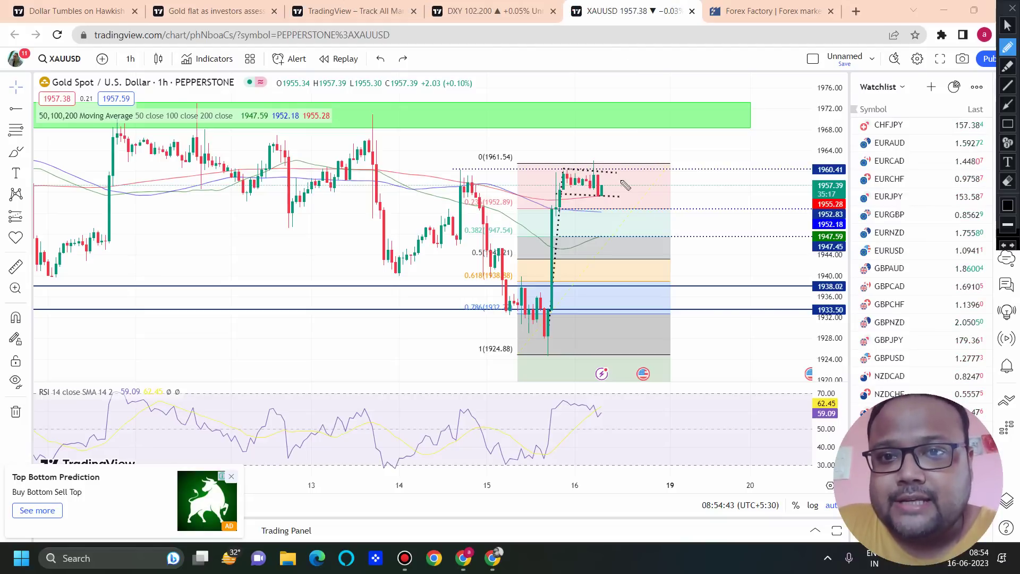
{"action": "left_click", "coordinate": [1007, 7]}
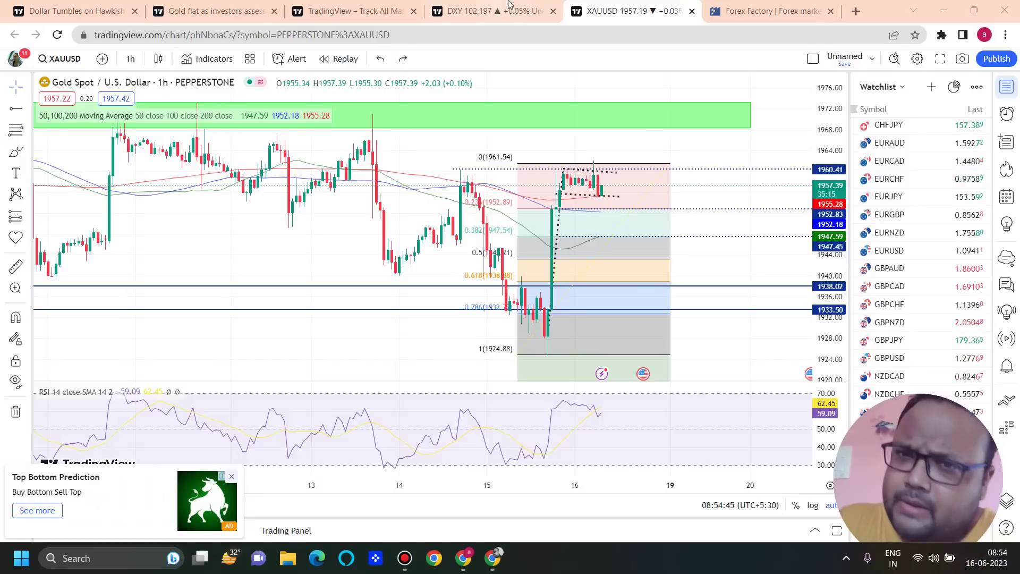
{"action": "mouse_move", "coordinate": [579, 7]}
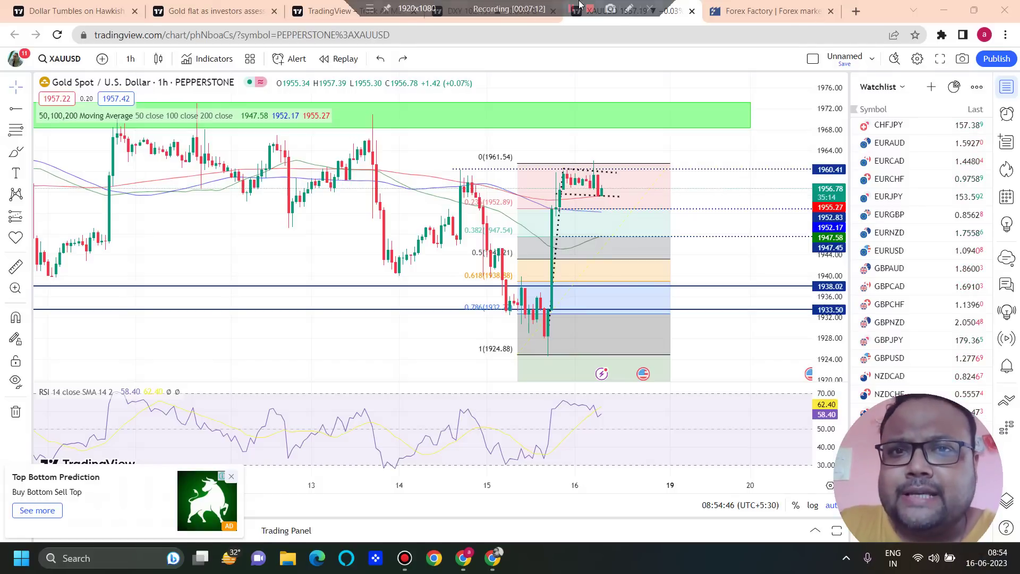
{"action": "left_click", "coordinate": [629, 8]}
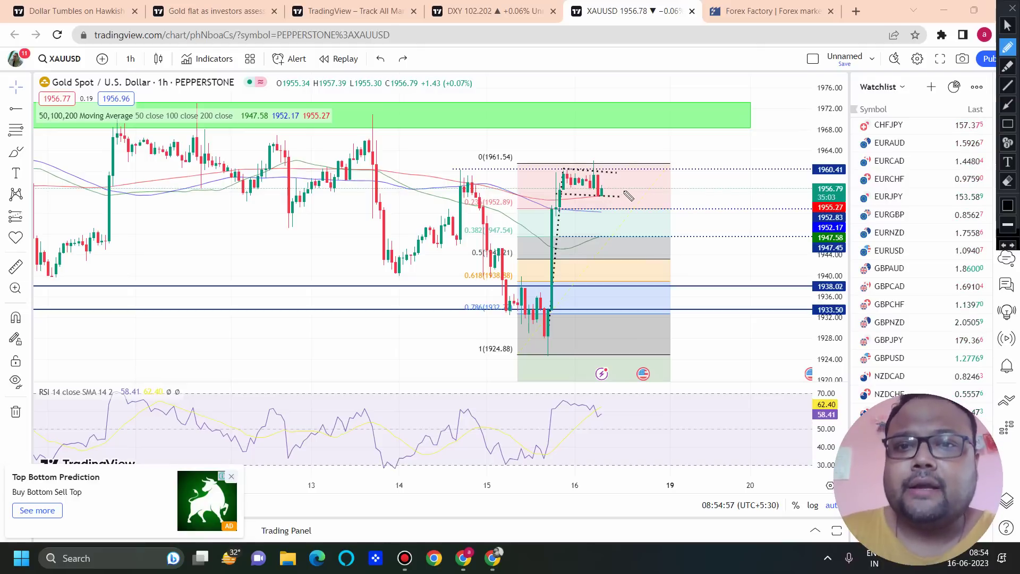
{"action": "mouse_move", "coordinate": [607, 133]}
{"action": "left_mouse_down"}
{"action": "mouse_move", "coordinate": [523, 181]}
{"action": "mouse_move", "coordinate": [502, 342]}
{"action": "mouse_move", "coordinate": [763, 247]}
{"action": "mouse_move", "coordinate": [565, 114]}
{"action": "left_mouse_up"}
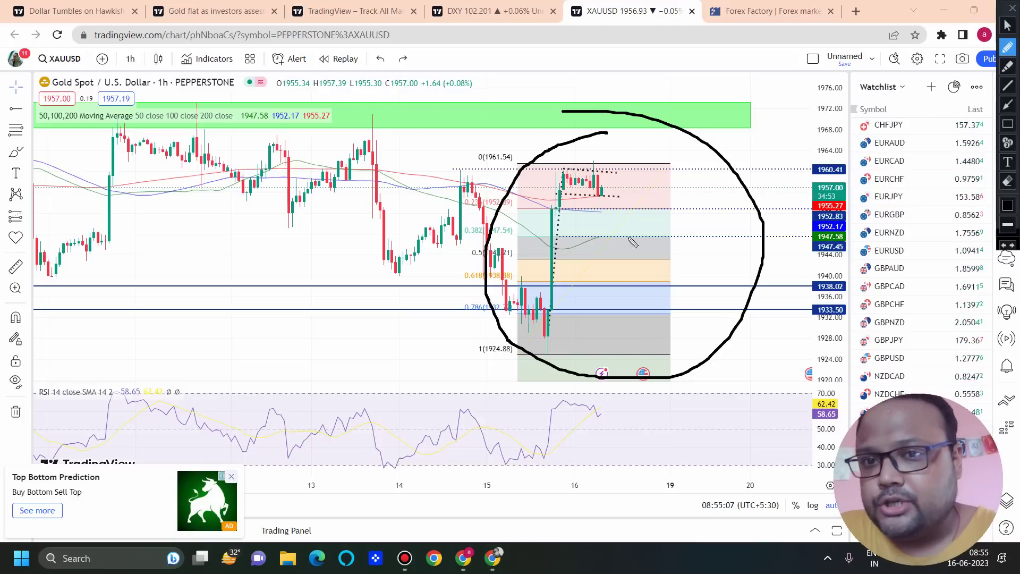
{"action": "left_click", "coordinate": [1007, 7]}
Handwrite 1952 in black pen and underline that support level beneath gold's latest candles.
{"action": "scroll", "coordinate": [445, 180], "scroll_direction": "up", "scroll_amount": 3}
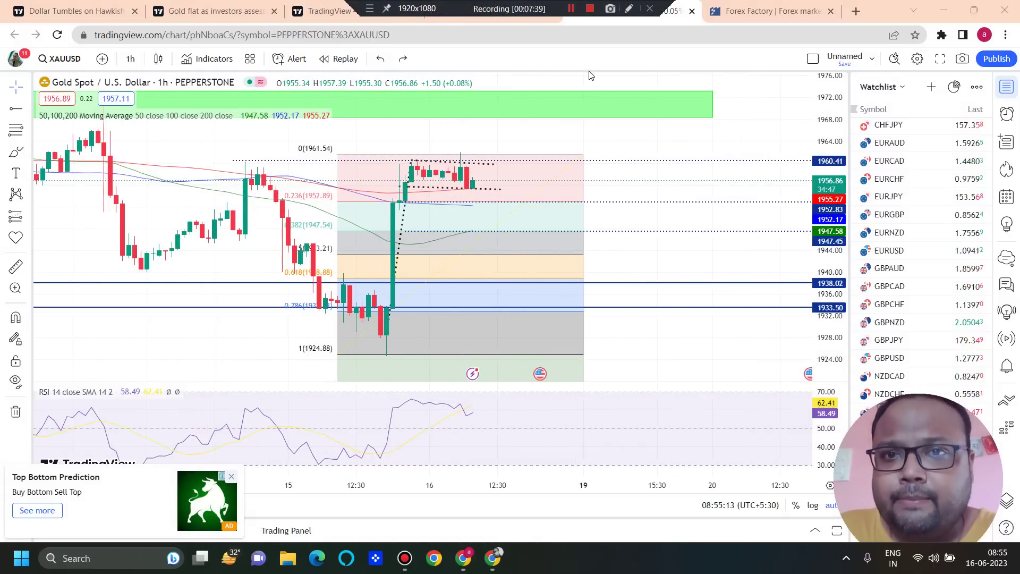
{"action": "mouse_move", "coordinate": [603, 4]}
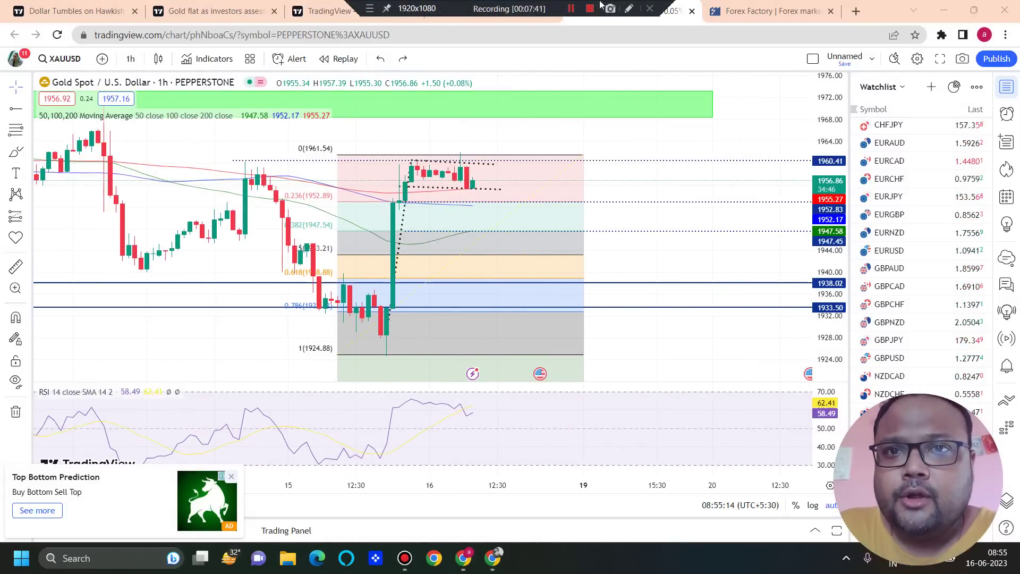
{"action": "left_click", "coordinate": [628, 9]}
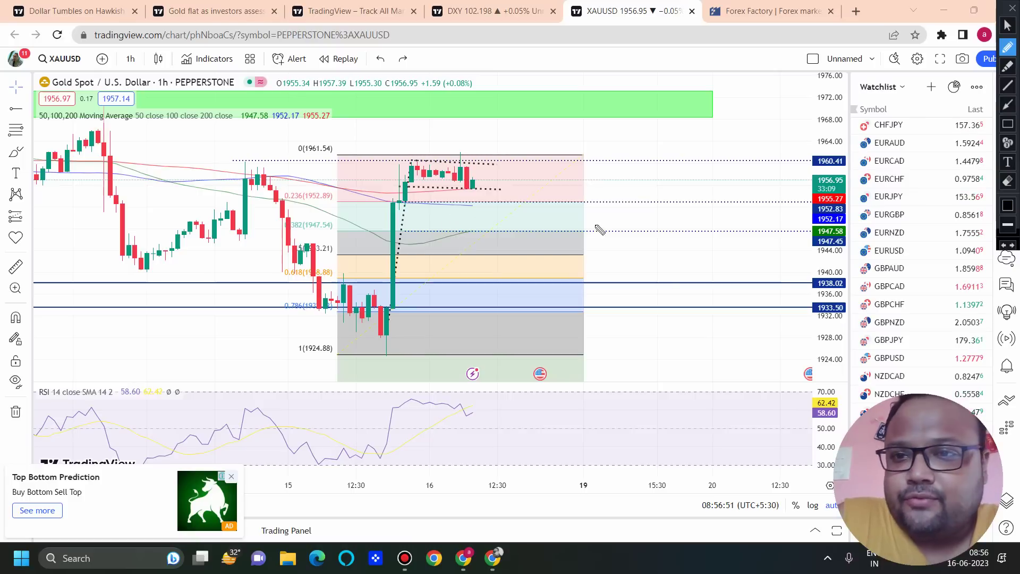
{"action": "mouse_move", "coordinate": [614, 198]}
{"action": "left_mouse_down"}
{"action": "mouse_move", "coordinate": [616, 248]}
{"action": "mouse_move", "coordinate": [654, 212]}
{"action": "mouse_move", "coordinate": [654, 234]}
{"action": "left_mouse_up"}
{"action": "mouse_move", "coordinate": [668, 198]}
{"action": "left_mouse_down"}
{"action": "mouse_move", "coordinate": [680, 193]}
{"action": "mouse_move", "coordinate": [678, 235]}
{"action": "left_mouse_up"}
{"action": "left_click_drag", "start_coordinate": [691, 201], "coordinate": [724, 223]}
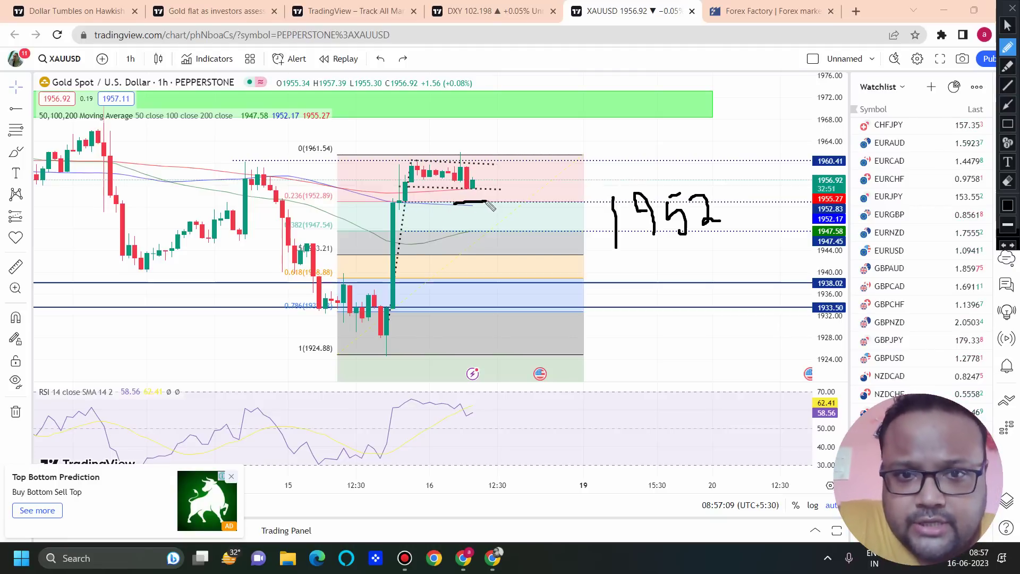
Handwrite 1947 below the first number, circle that support level at the 50-period moving average, and close the annotation overlay.
{"action": "left_click_drag", "start_coordinate": [512, 295], "coordinate": [513, 337]}
{"action": "left_click_drag", "start_coordinate": [546, 291], "coordinate": [551, 346]}
{"action": "left_click_drag", "start_coordinate": [579, 289], "coordinate": [594, 340]}
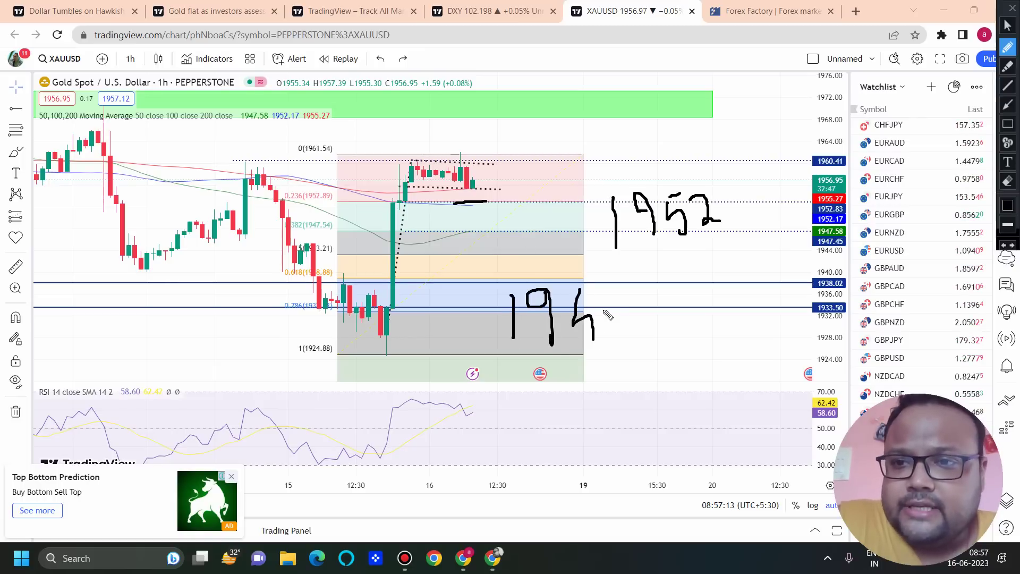
{"action": "left_click_drag", "start_coordinate": [606, 300], "coordinate": [621, 331]}
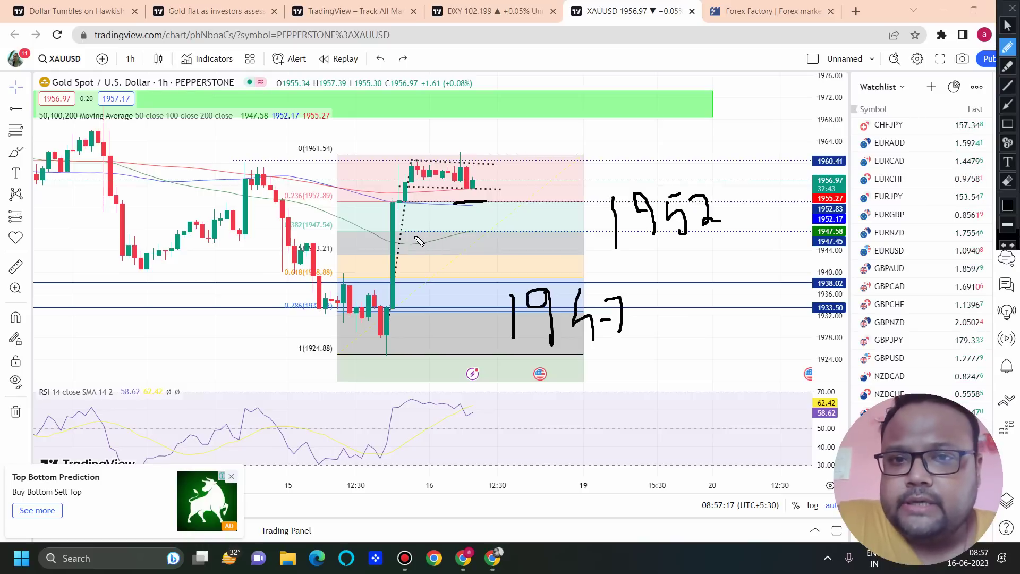
{"action": "mouse_move", "coordinate": [460, 237]}
{"action": "left_mouse_down"}
{"action": "mouse_move", "coordinate": [494, 240]}
{"action": "mouse_move", "coordinate": [487, 229]}
{"action": "left_mouse_up"}
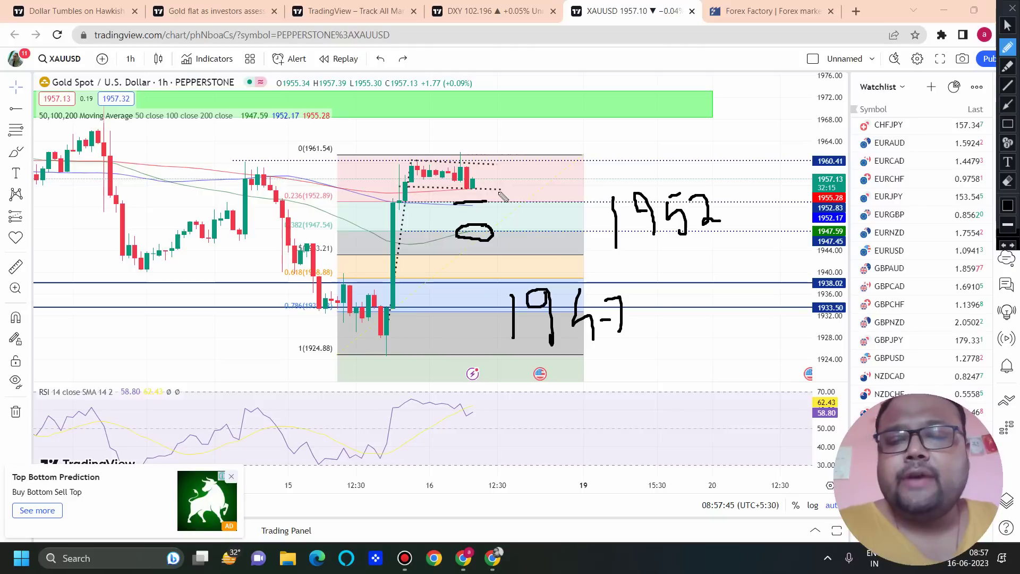
{"action": "left_click", "coordinate": [1007, 25]}
Circle gold's latest consolidation in black pen, trace a line along the 0.5 Fibonacci level, and close the annotation overlay.
{"action": "scroll", "coordinate": [425, 217], "scroll_direction": "down", "scroll_amount": 5}
{"action": "scroll", "coordinate": [425, 217], "scroll_direction": "up", "scroll_amount": 2}
{"action": "scroll", "coordinate": [425, 216], "scroll_direction": "down", "scroll_amount": 3}
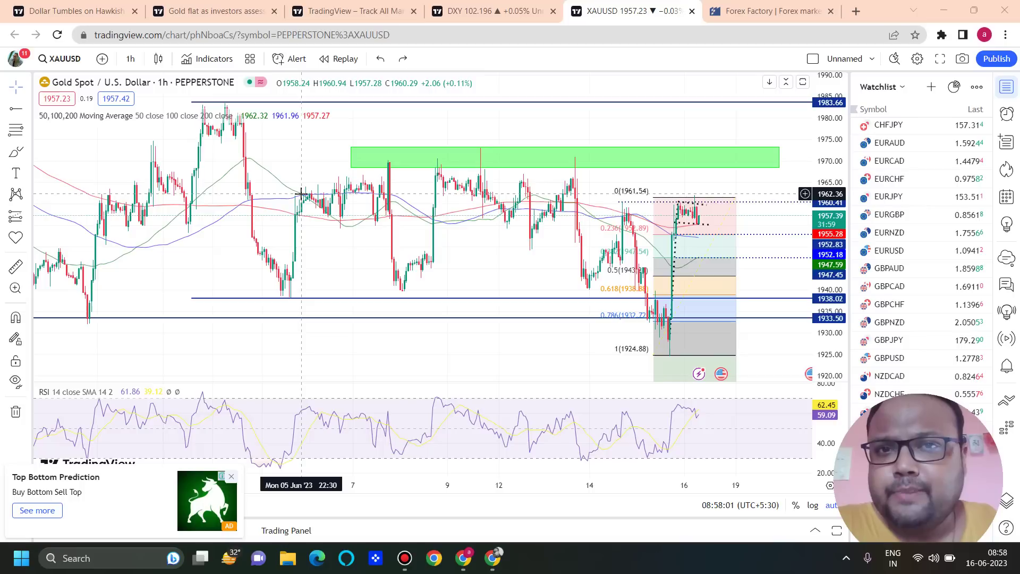
{"action": "scroll", "coordinate": [301, 194], "scroll_direction": "up", "scroll_amount": 2}
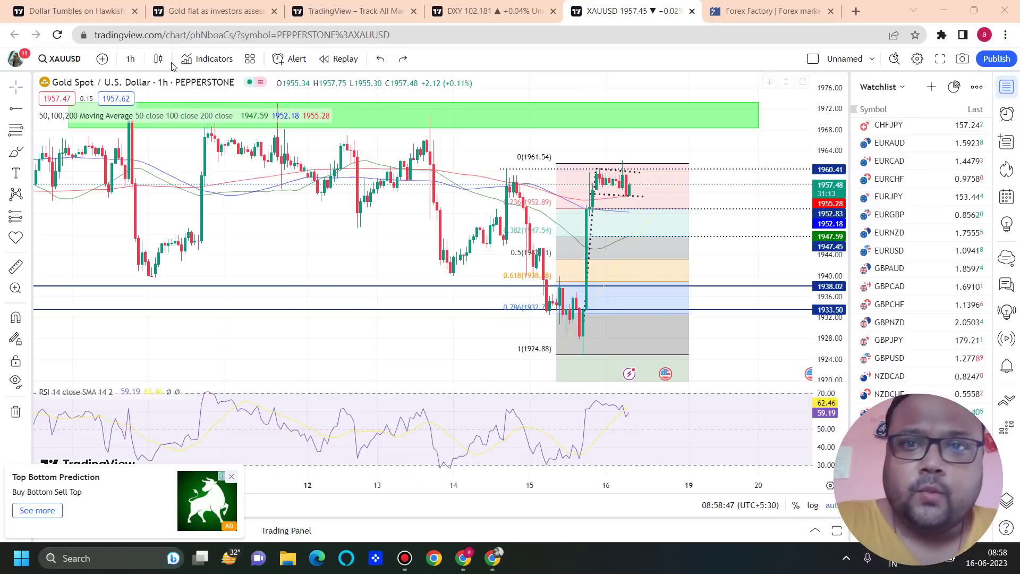
{"action": "scroll", "coordinate": [584, 215], "scroll_direction": "up", "scroll_amount": 3}
{"action": "scroll", "coordinate": [585, 215], "scroll_direction": "up", "scroll_amount": 1}
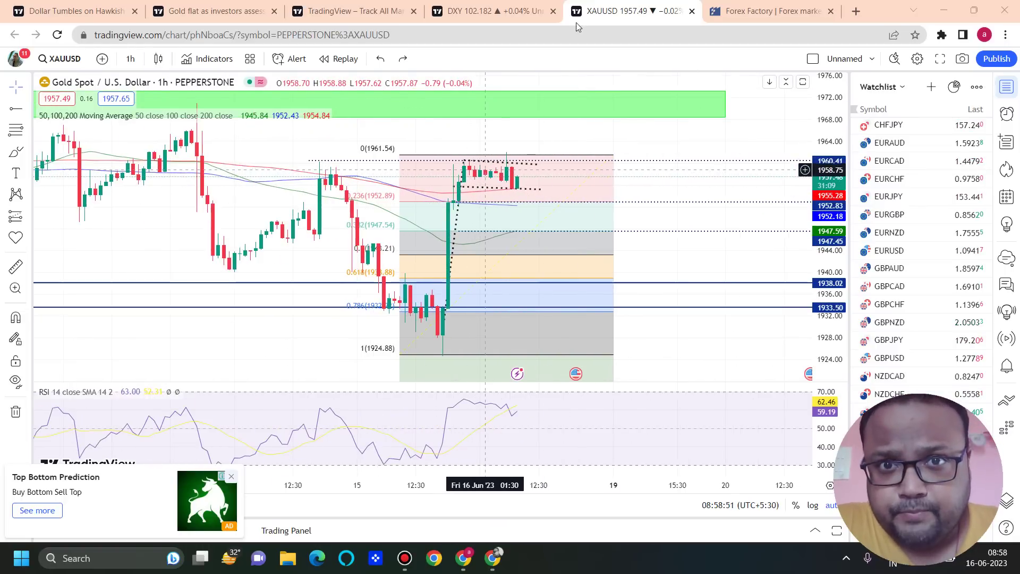
{"action": "left_click", "coordinate": [628, 11]}
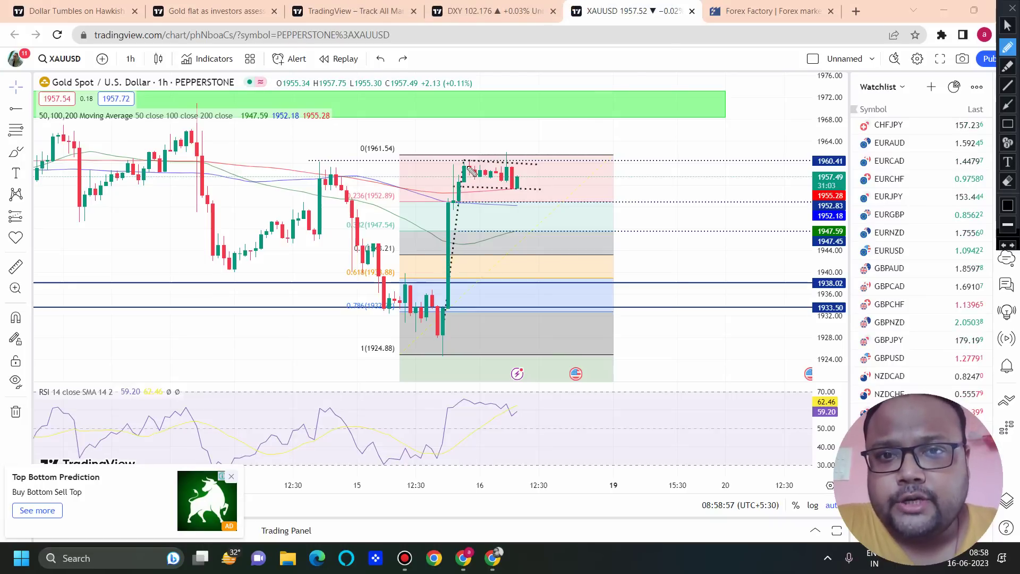
{"action": "mouse_move", "coordinate": [534, 159]}
{"action": "left_mouse_down"}
{"action": "mouse_move", "coordinate": [470, 153]}
{"action": "mouse_move", "coordinate": [486, 208]}
{"action": "mouse_move", "coordinate": [534, 181]}
{"action": "mouse_move", "coordinate": [530, 156]}
{"action": "left_mouse_up"}
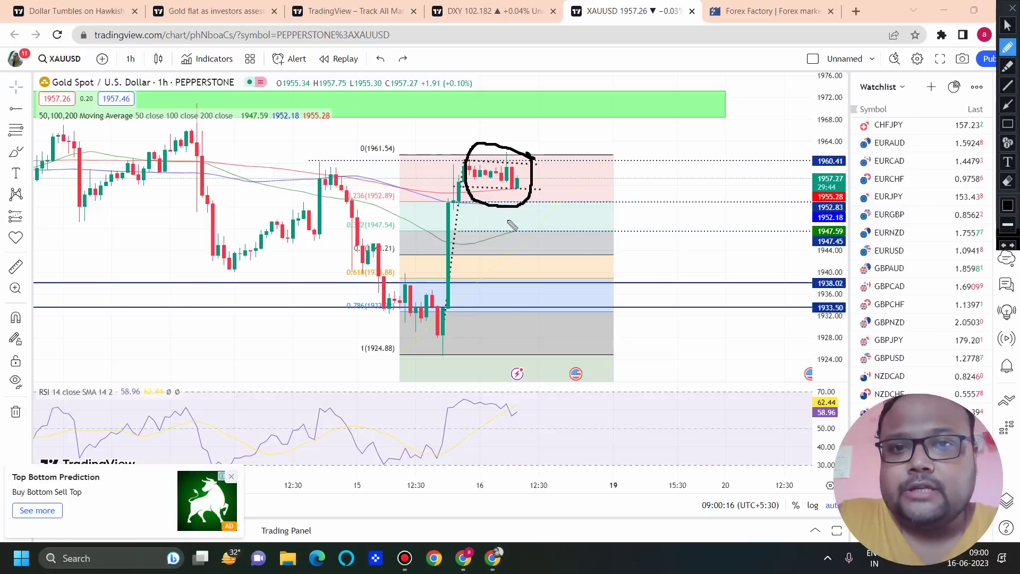
{"action": "left_click_drag", "start_coordinate": [463, 254], "coordinate": [609, 252]}
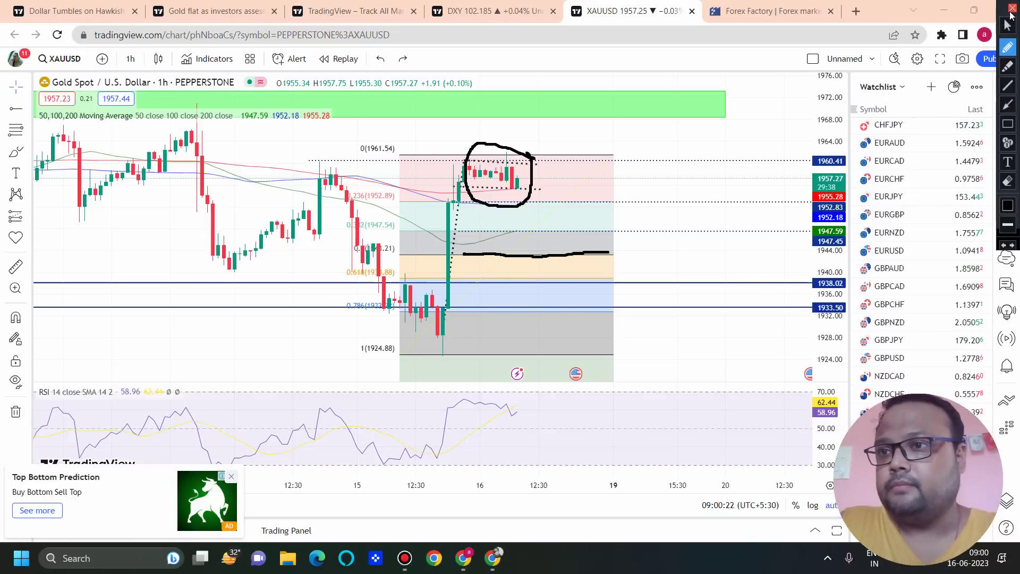
{"action": "left_click", "coordinate": [1011, 7]}
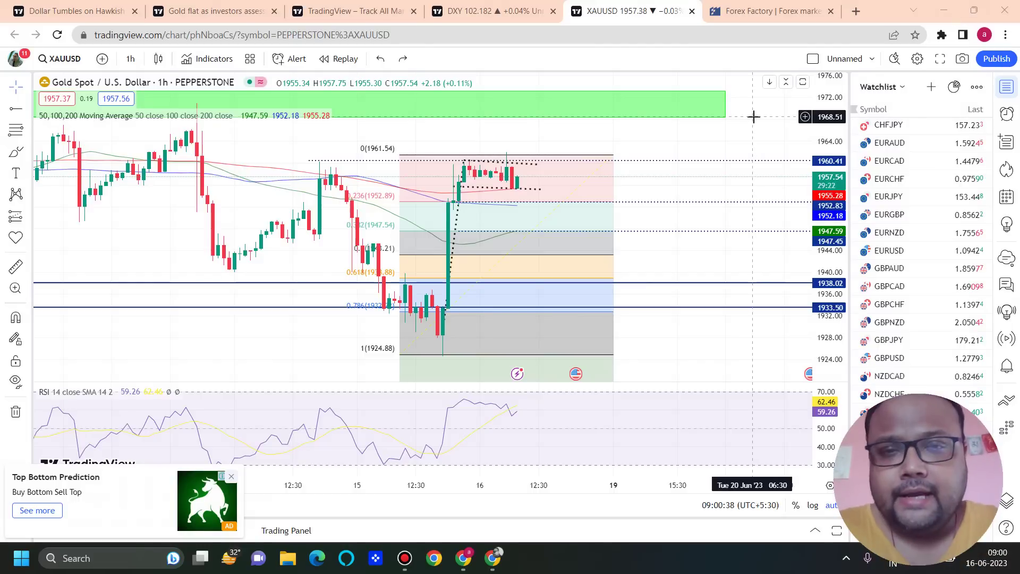
Examine the green resistance zone, the support lines and the latest rally across June's XAUUSD 1-hour candles.
{"action": "scroll", "coordinate": [546, 272], "scroll_direction": "down", "scroll_amount": 3}
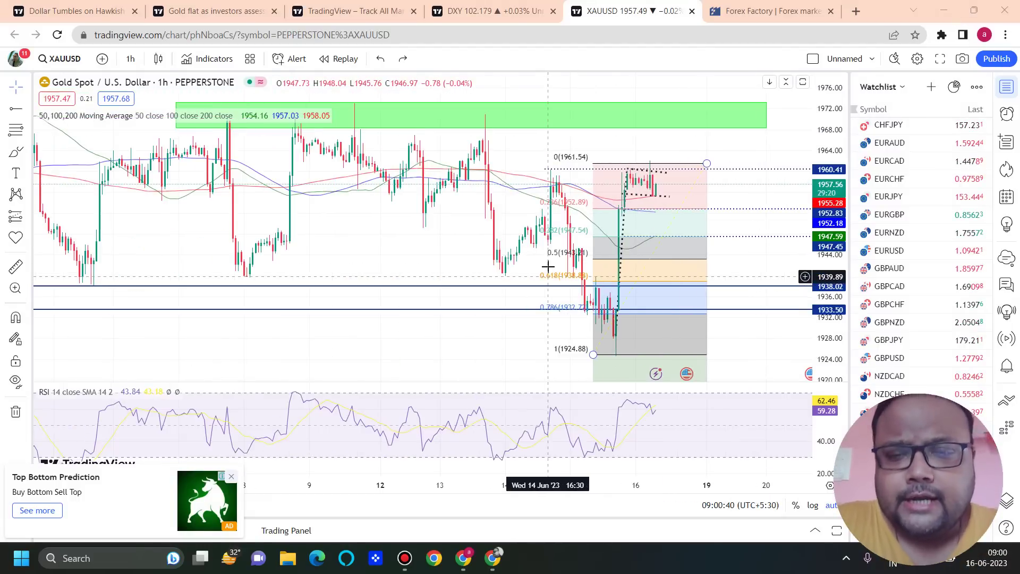
{"action": "scroll", "coordinate": [546, 260], "scroll_direction": "down", "scroll_amount": 2}
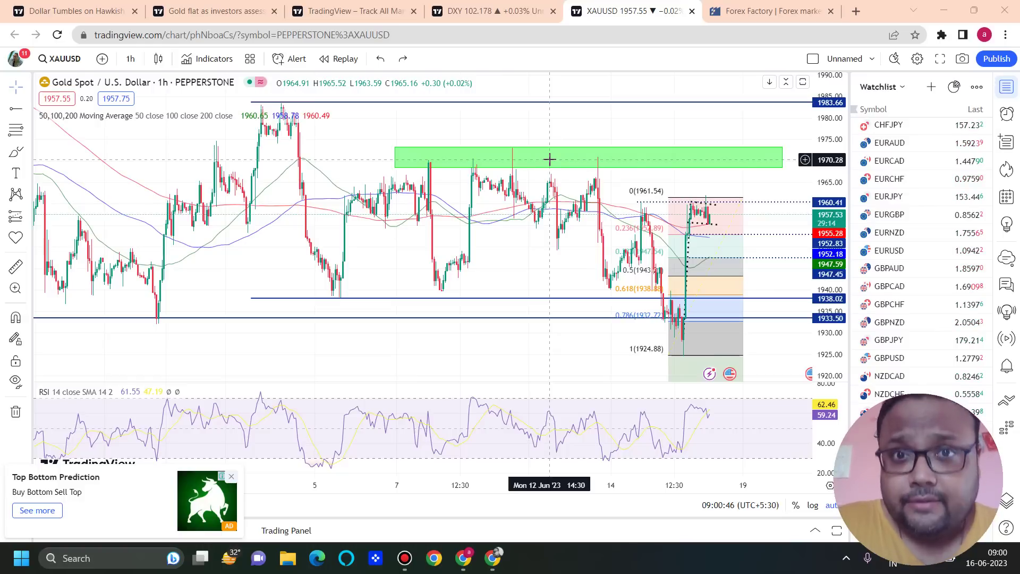
{"action": "scroll", "coordinate": [549, 159], "scroll_direction": "up", "scroll_amount": 2}
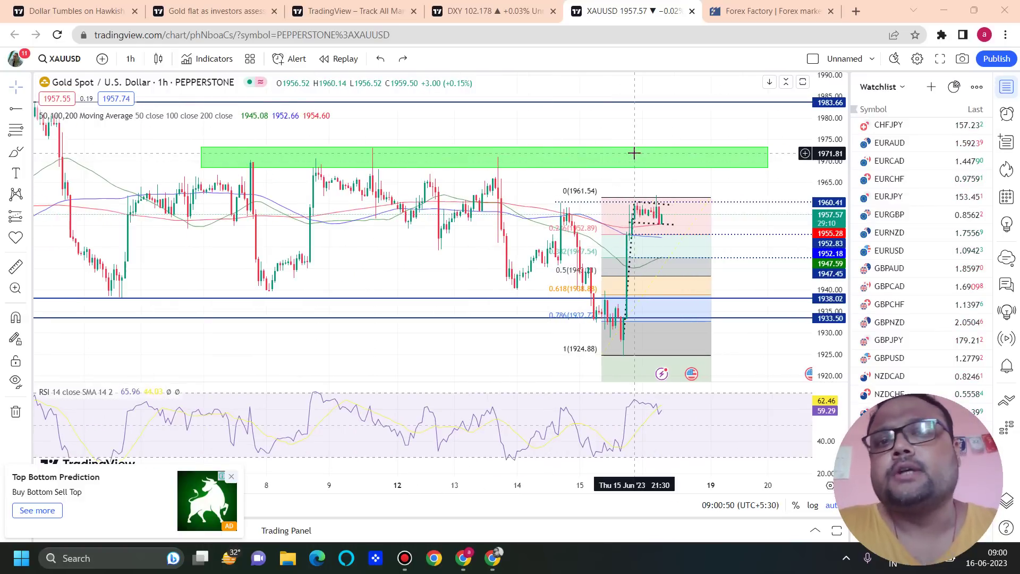
{"action": "scroll", "coordinate": [414, 186], "scroll_direction": "down", "scroll_amount": 2}
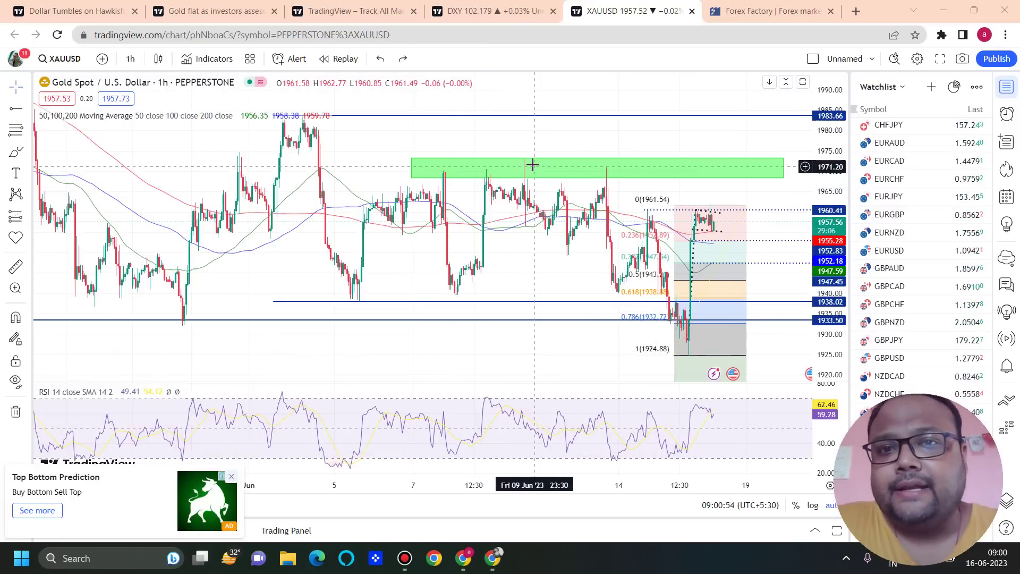
{"action": "scroll", "coordinate": [493, 169], "scroll_direction": "down", "scroll_amount": 2}
{"action": "scroll", "coordinate": [653, 148], "scroll_direction": "up", "scroll_amount": 3}
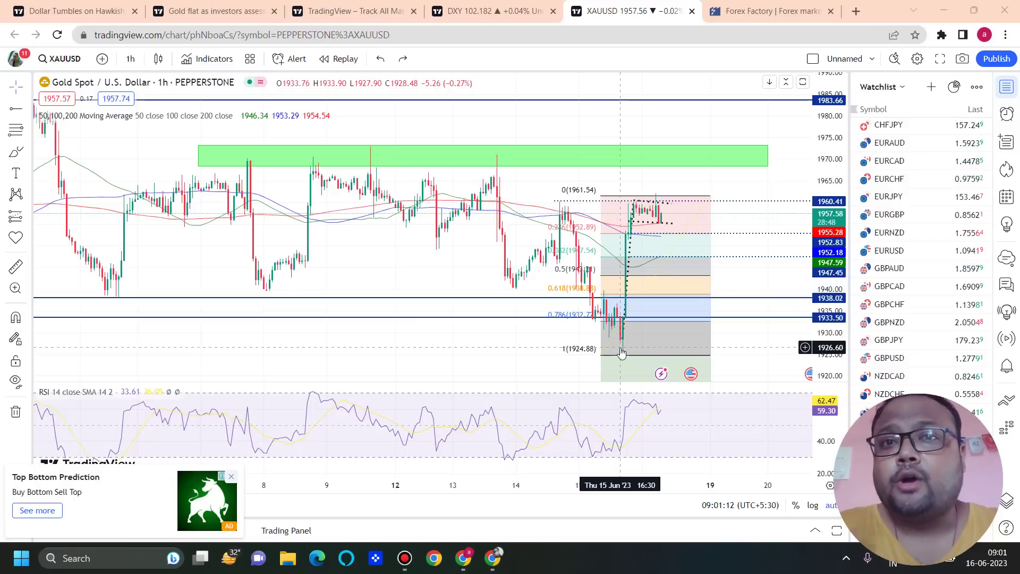
Check the economic calendar on Forex Factory and return to the US Dollar Index 4-hour chart.
{"action": "left_click", "coordinate": [770, 11]}
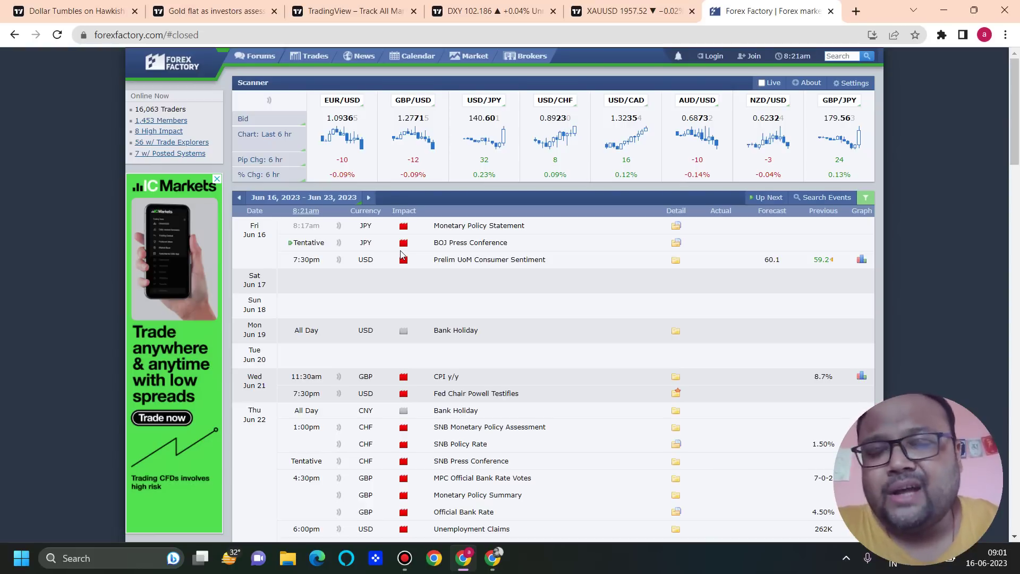
{"action": "left_click", "coordinate": [475, 20]}
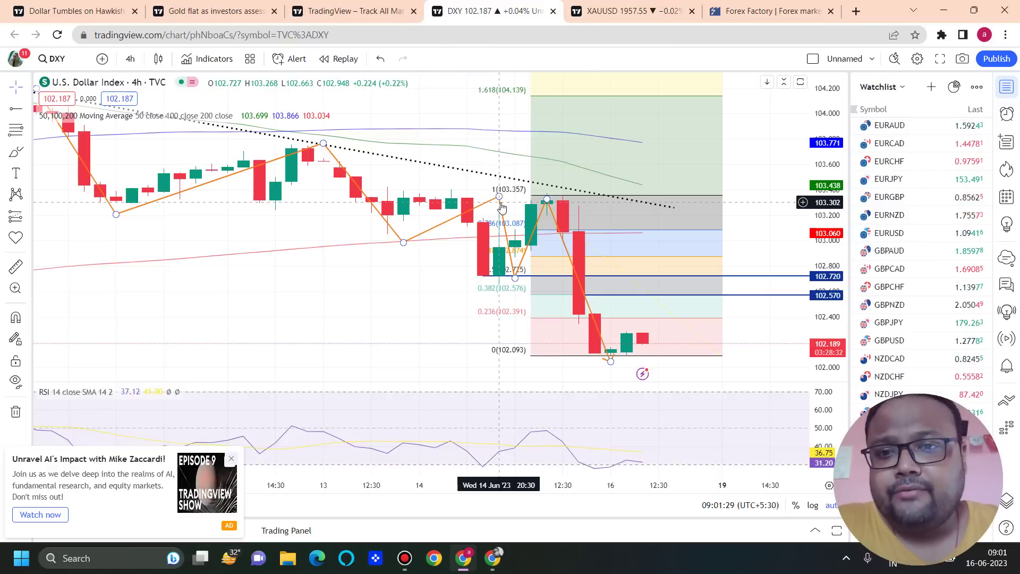